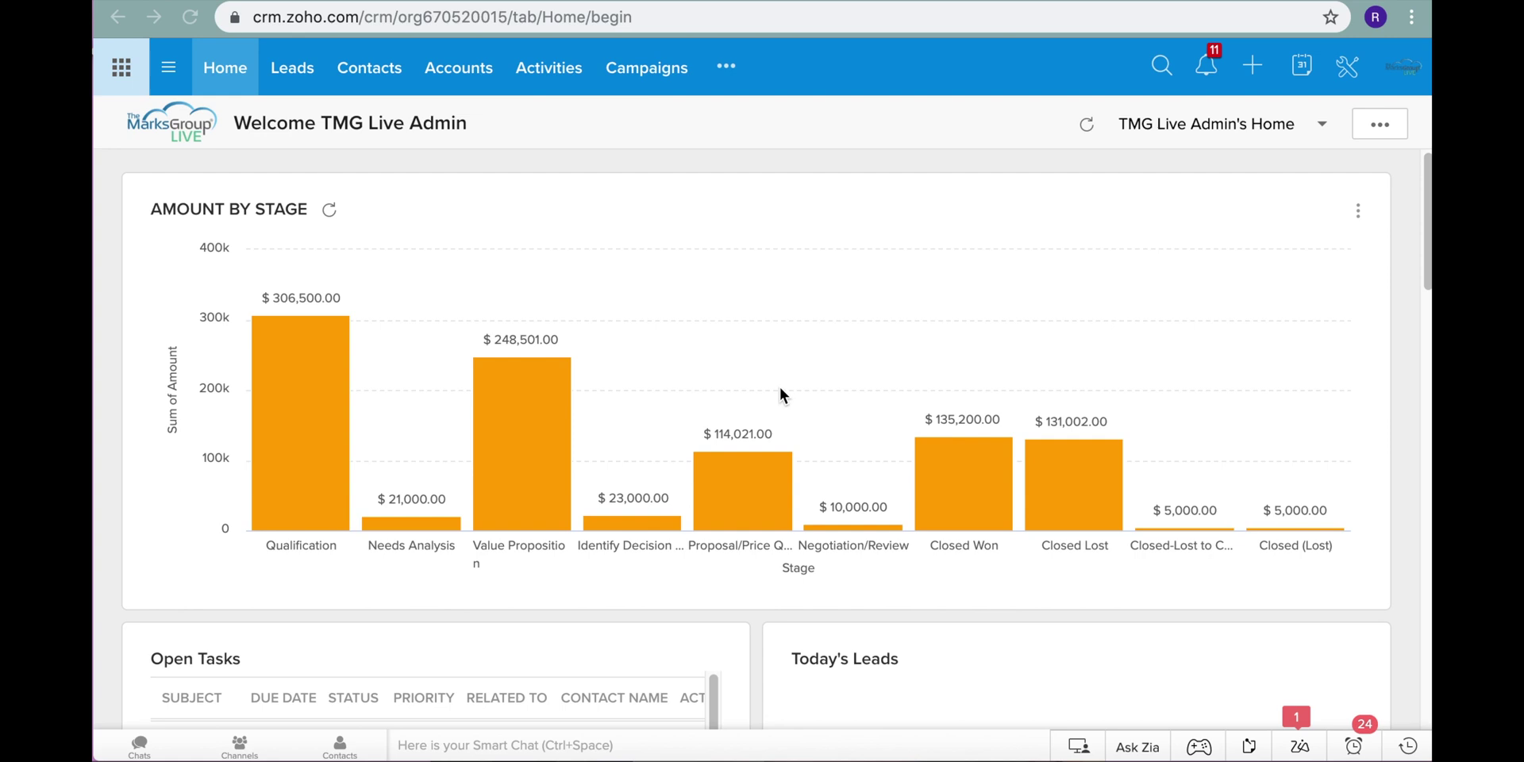
- Open the CRM's Campaigns module and look through the All Campaigns list
click(656, 70)
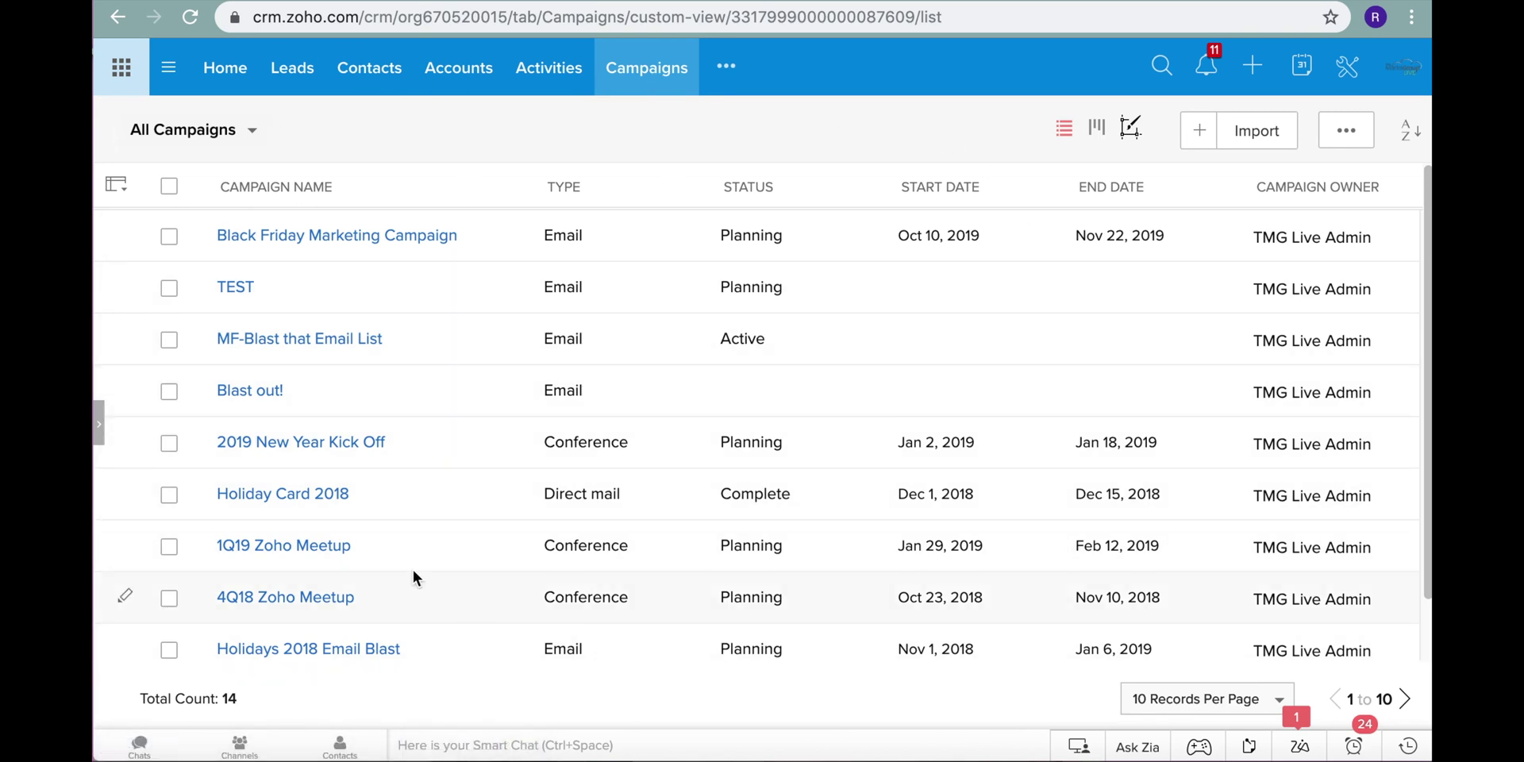
scroll(373, 532, down, 1)
scroll(337, 500, up, 1)
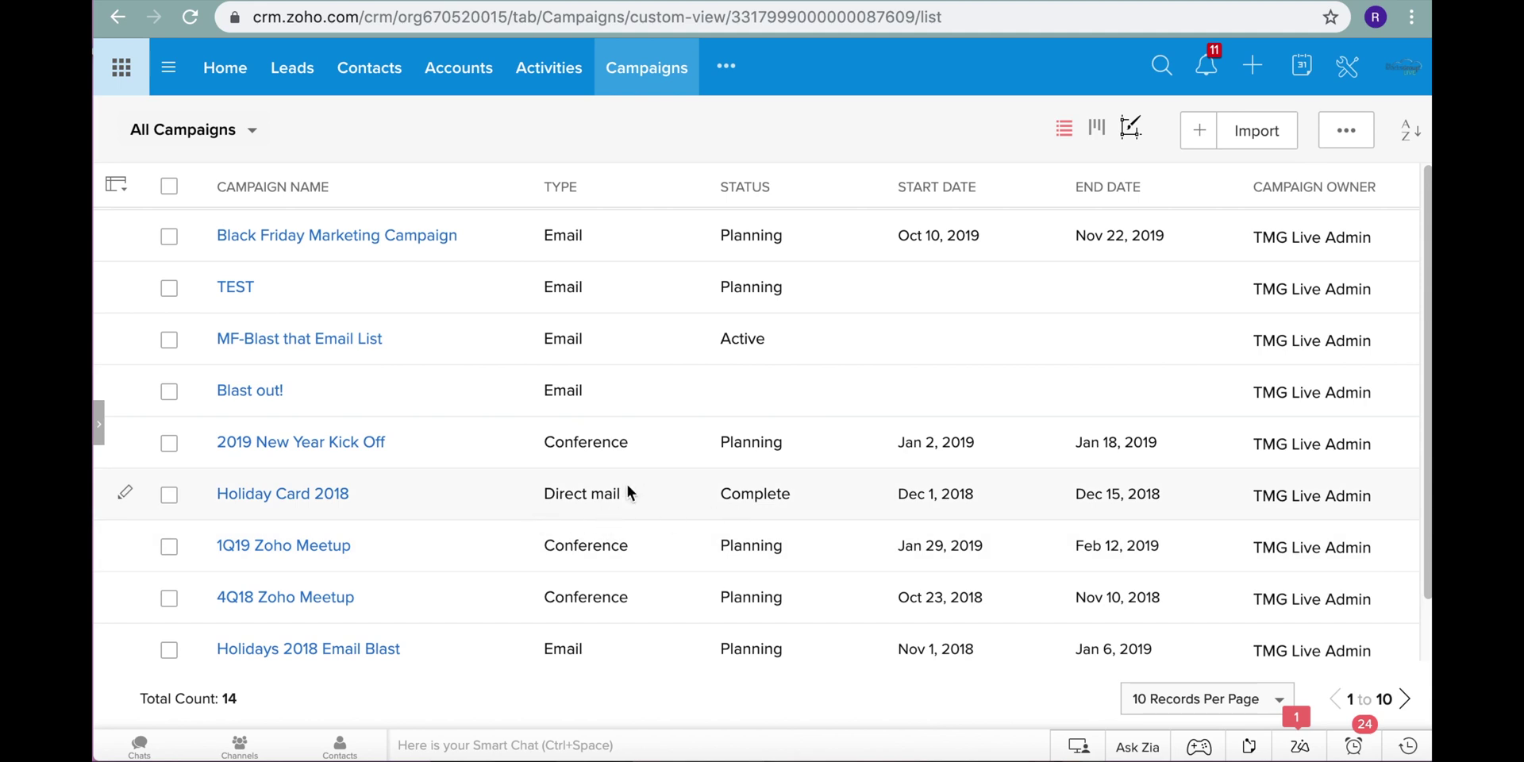
scroll(672, 477, down, 1)
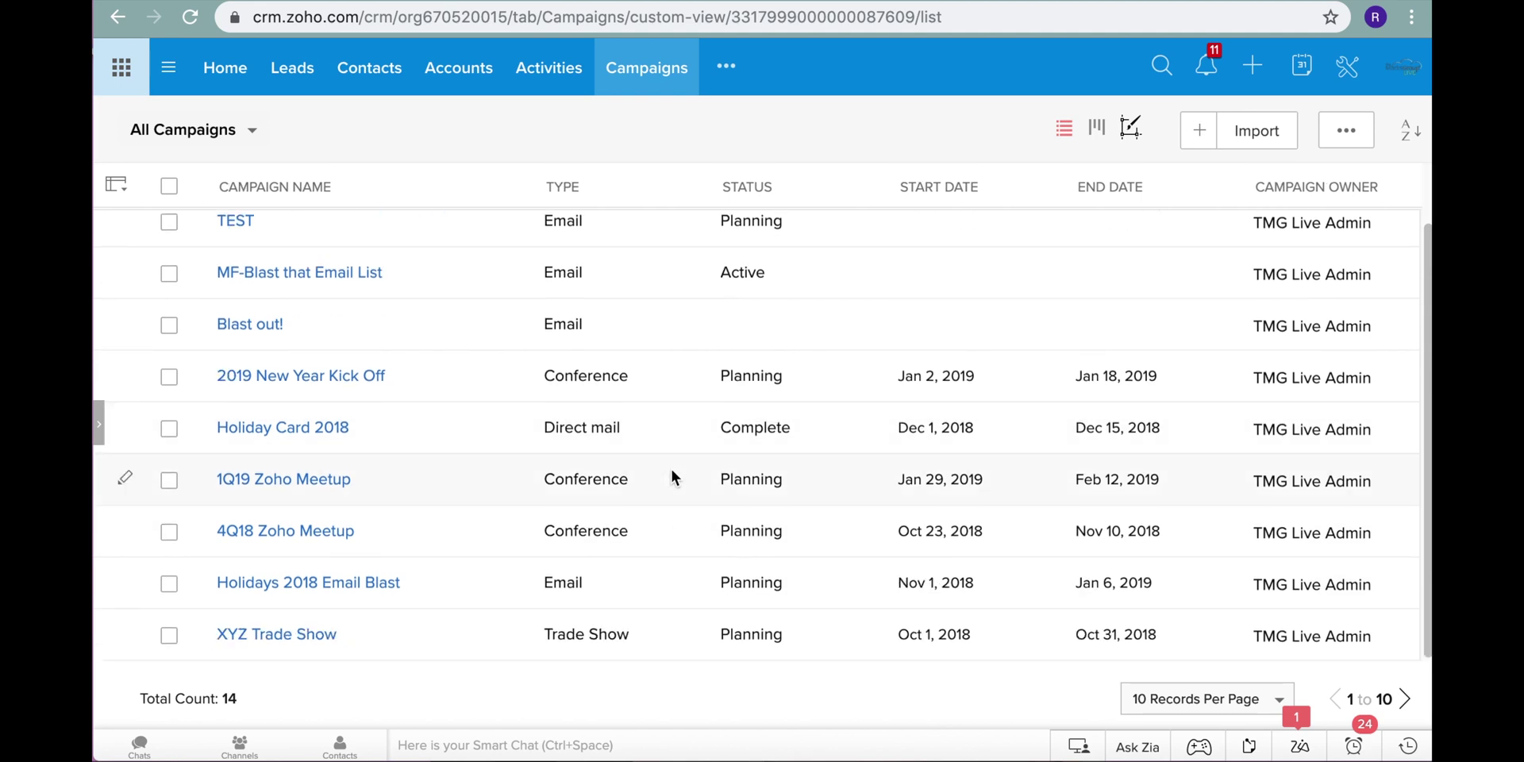
scroll(672, 477, up, 1)
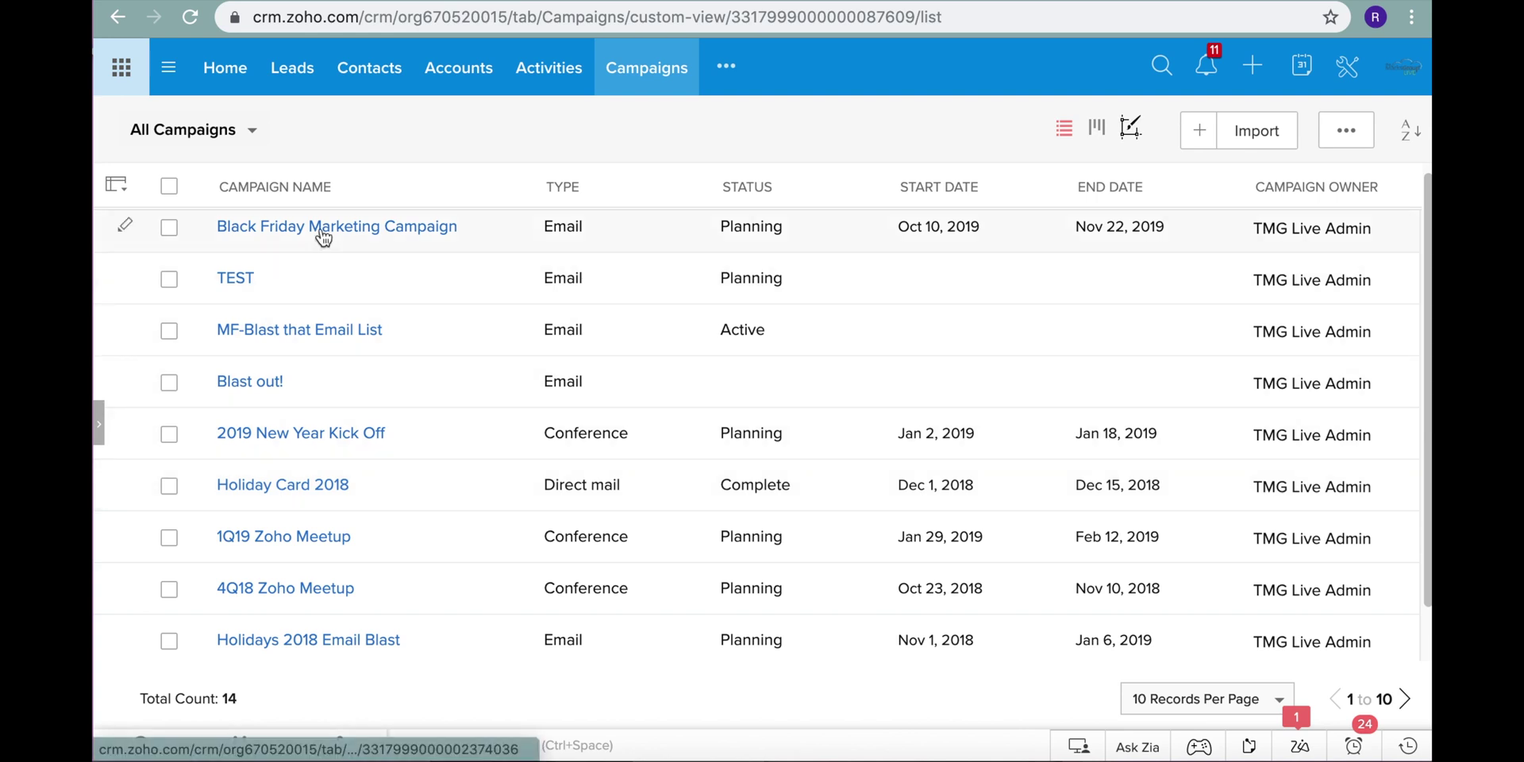
- Open the Black Friday Marketing Campaign record and review its campaign information, including dates, expected revenue and budgeted cost
click(323, 230)
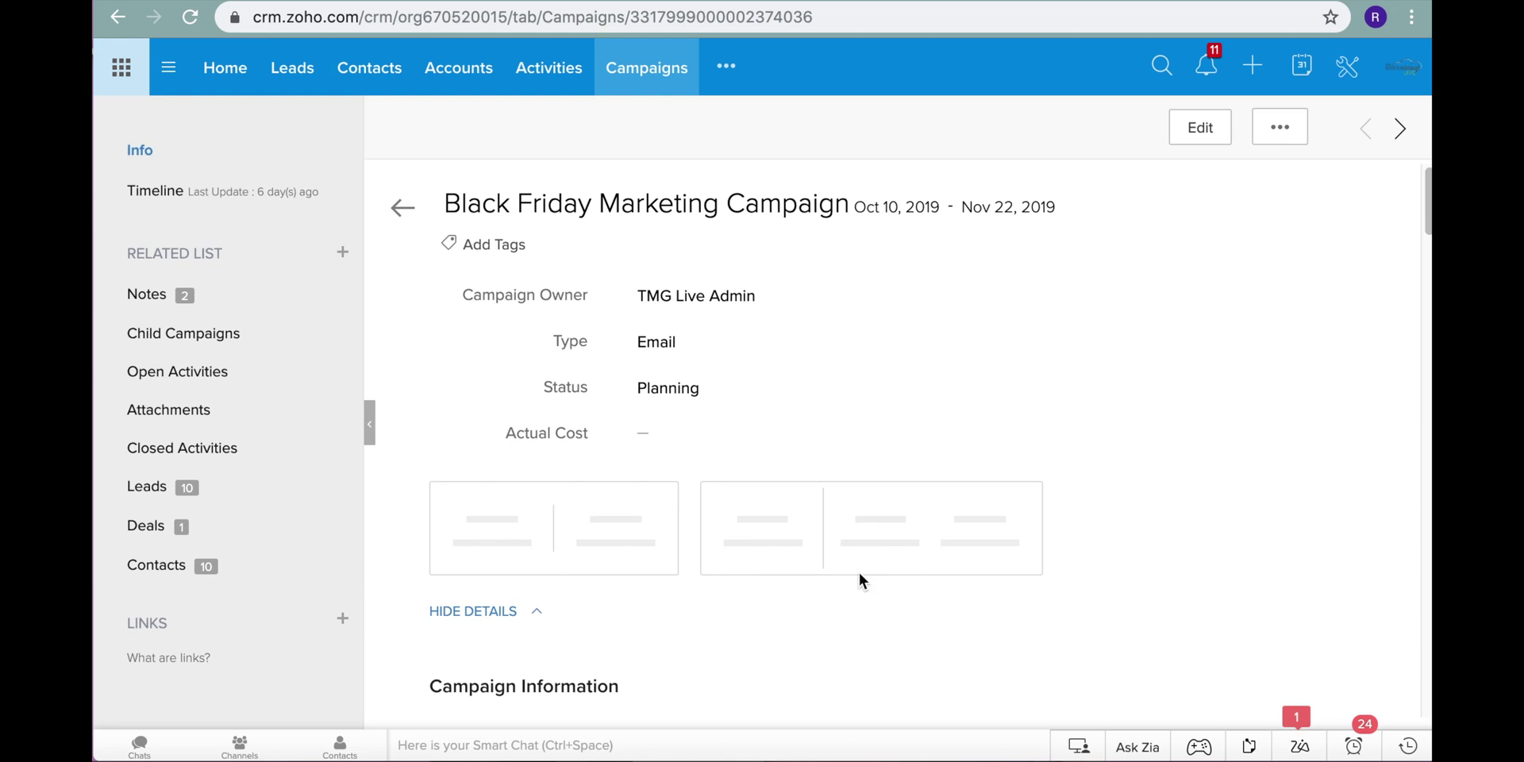
scroll(916, 573, down, 2)
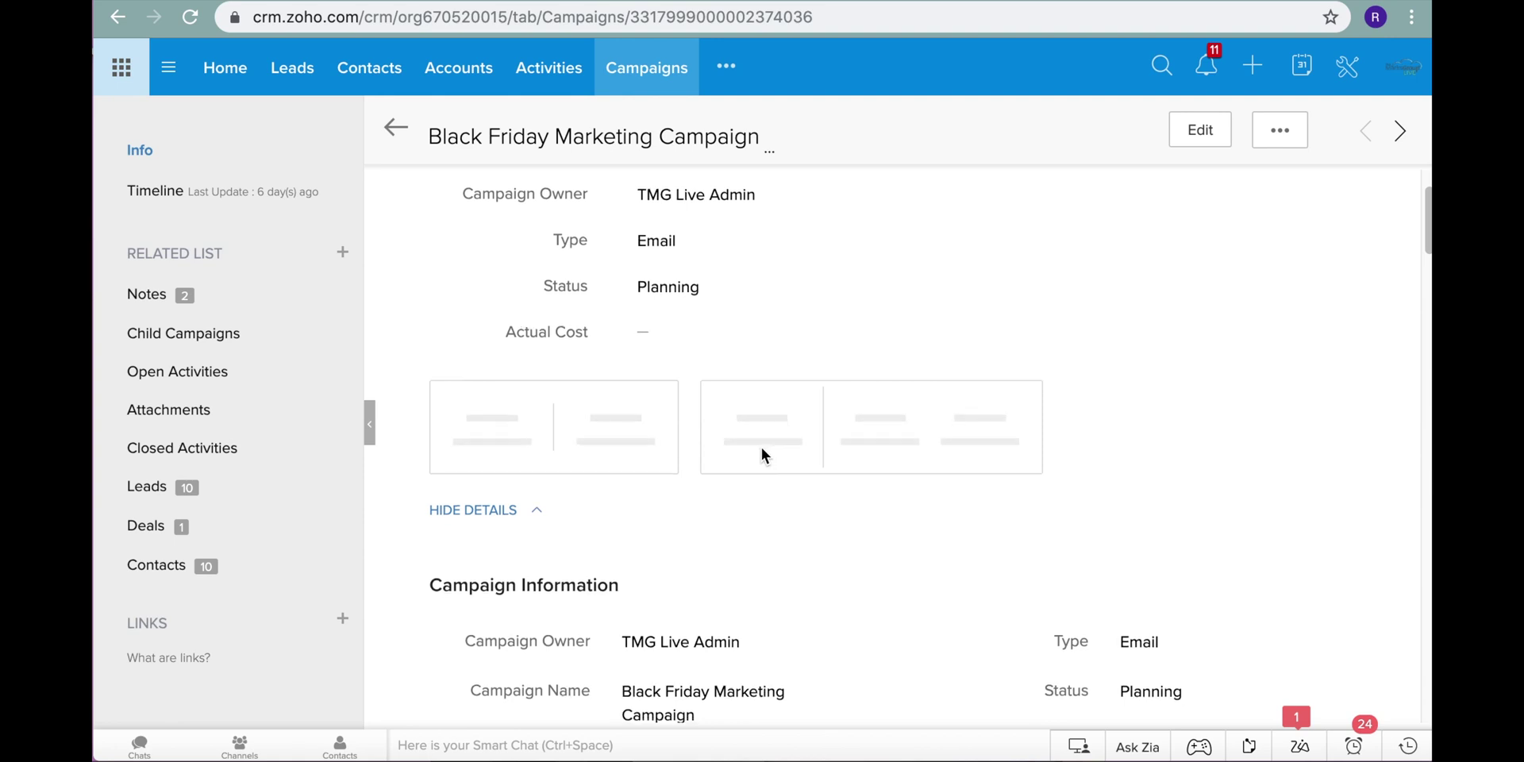
scroll(761, 448, down, 3)
scroll(760, 448, down, 2)
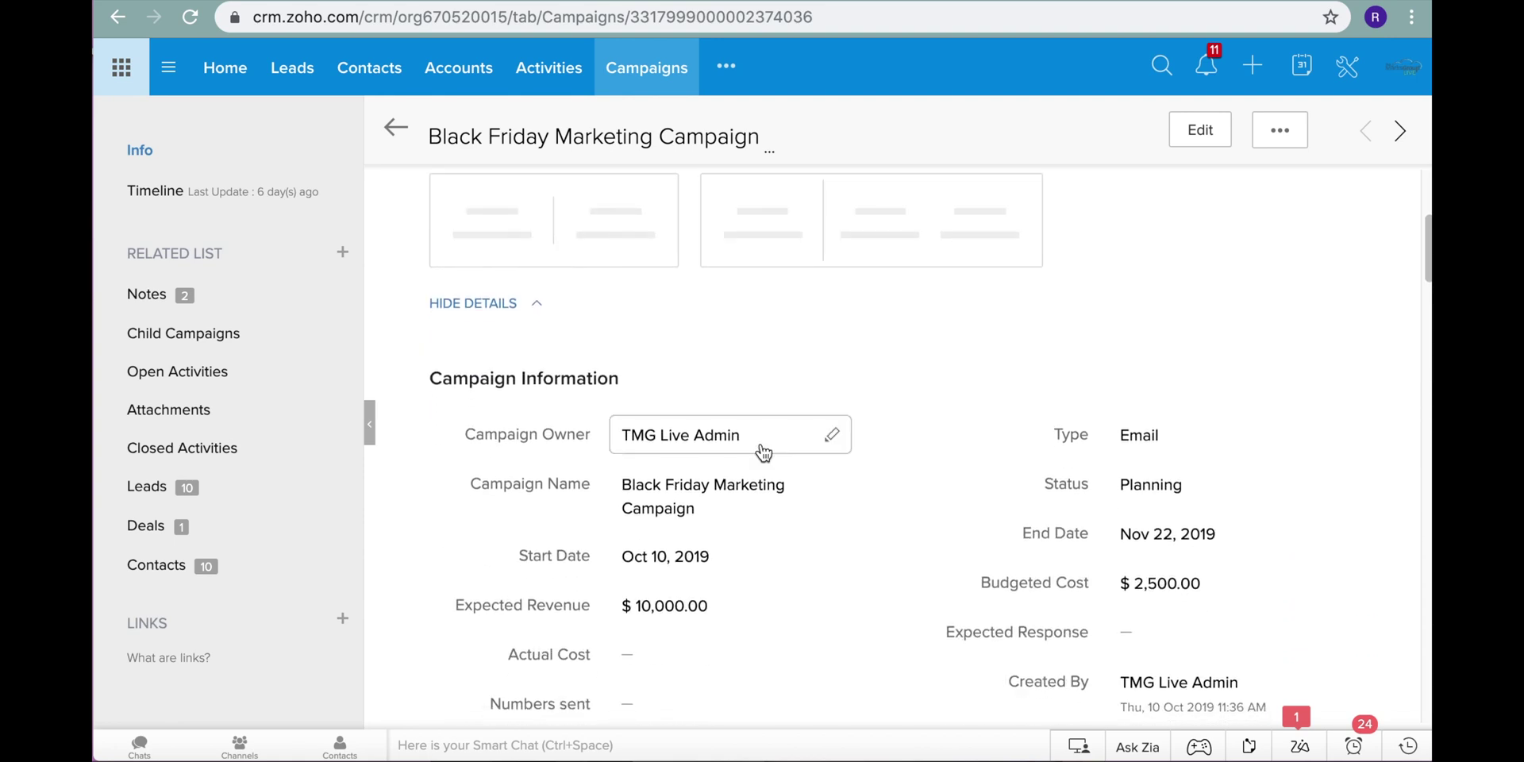
scroll(761, 448, down, 2)
scroll(764, 450, down, 1)
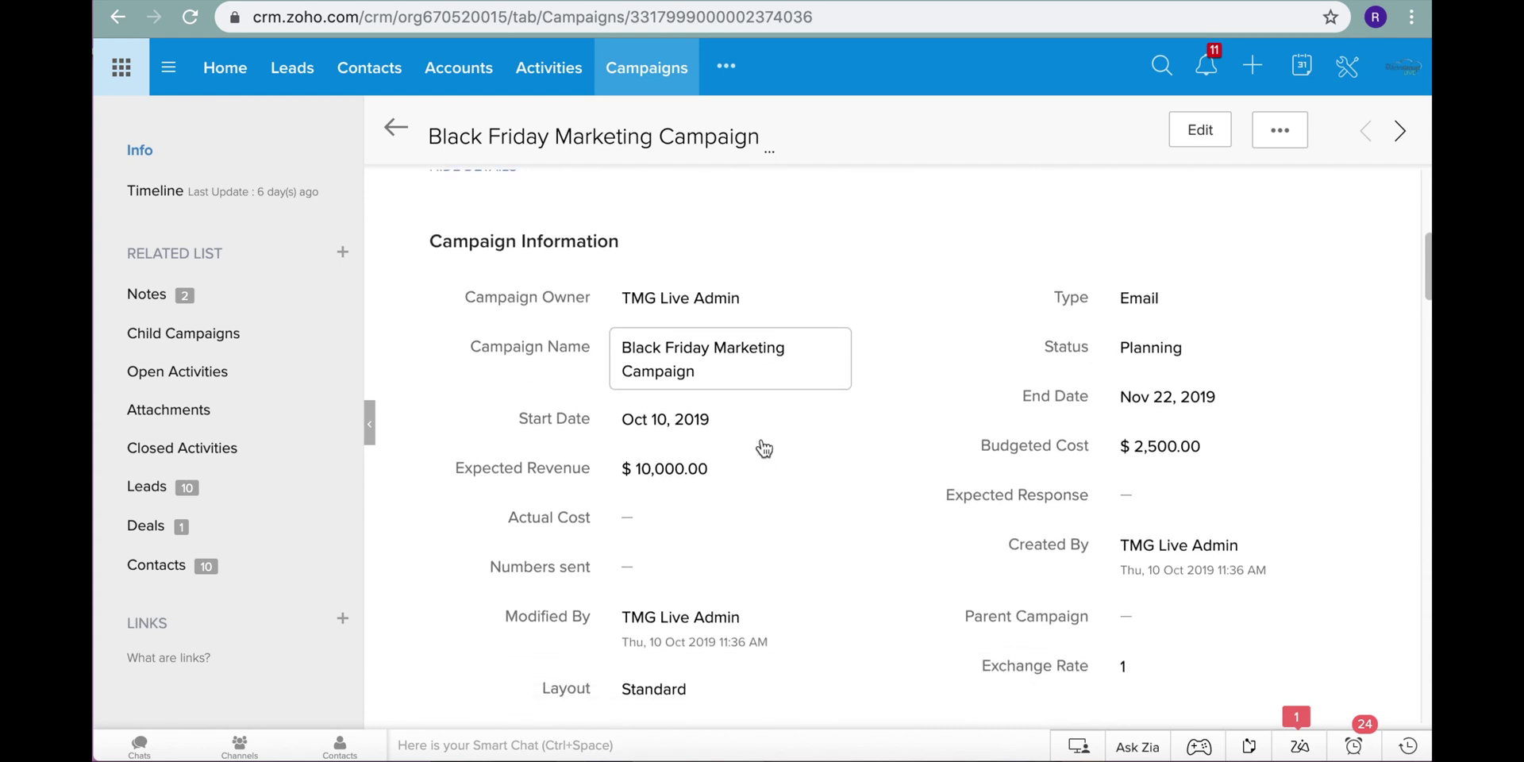
scroll(407, 441, down, 2)
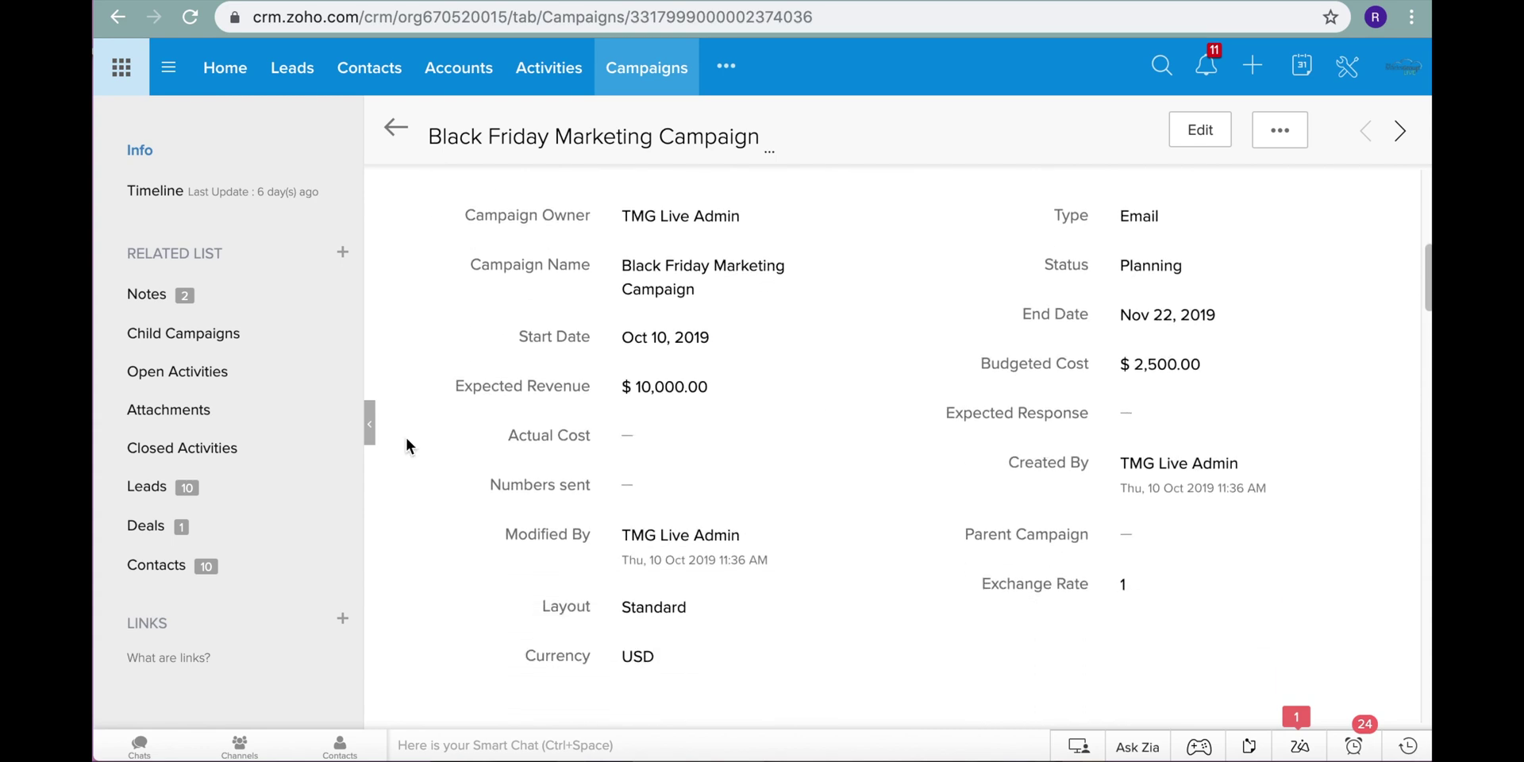
scroll(407, 435, down, 1)
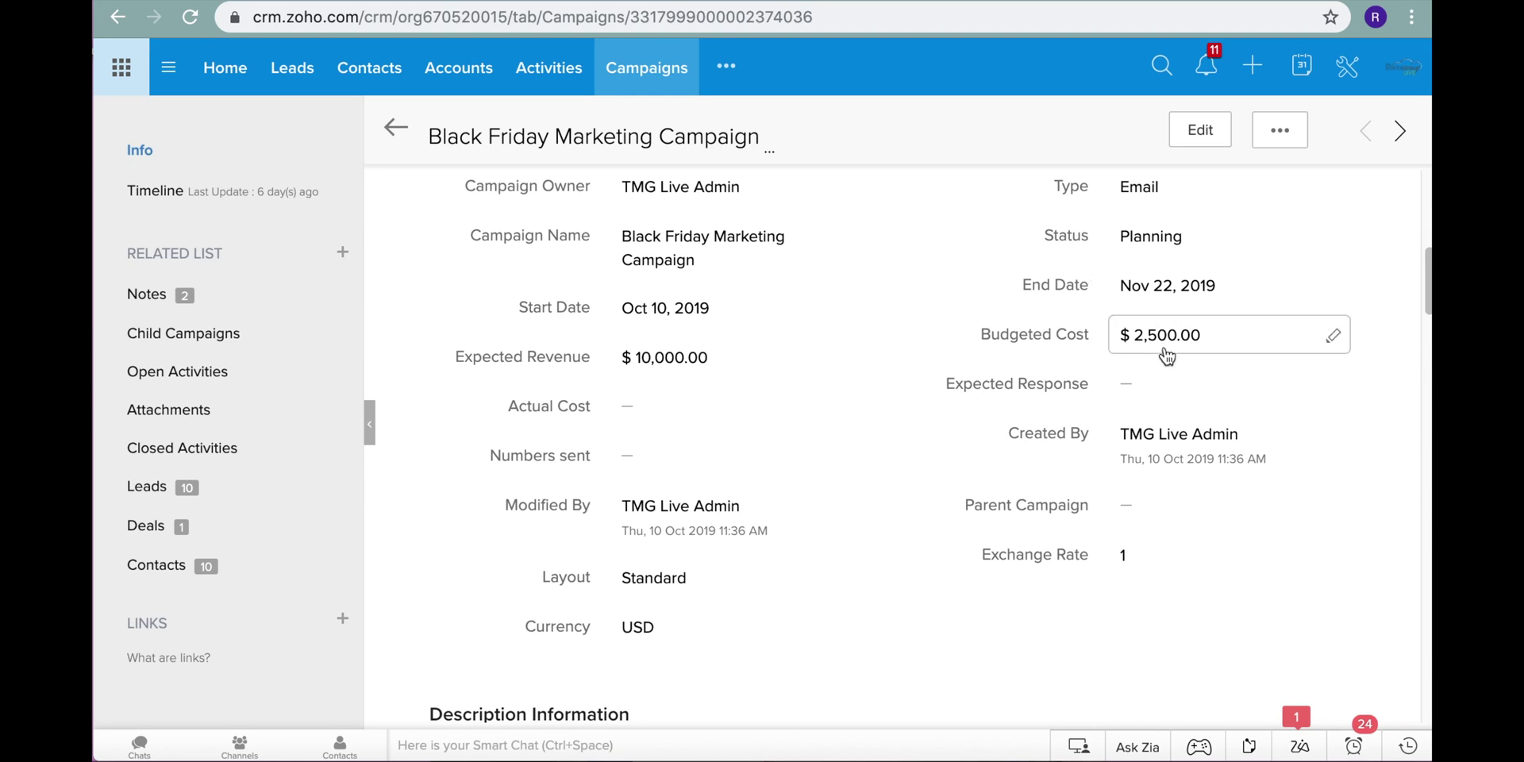
scroll(856, 436, down, 2)
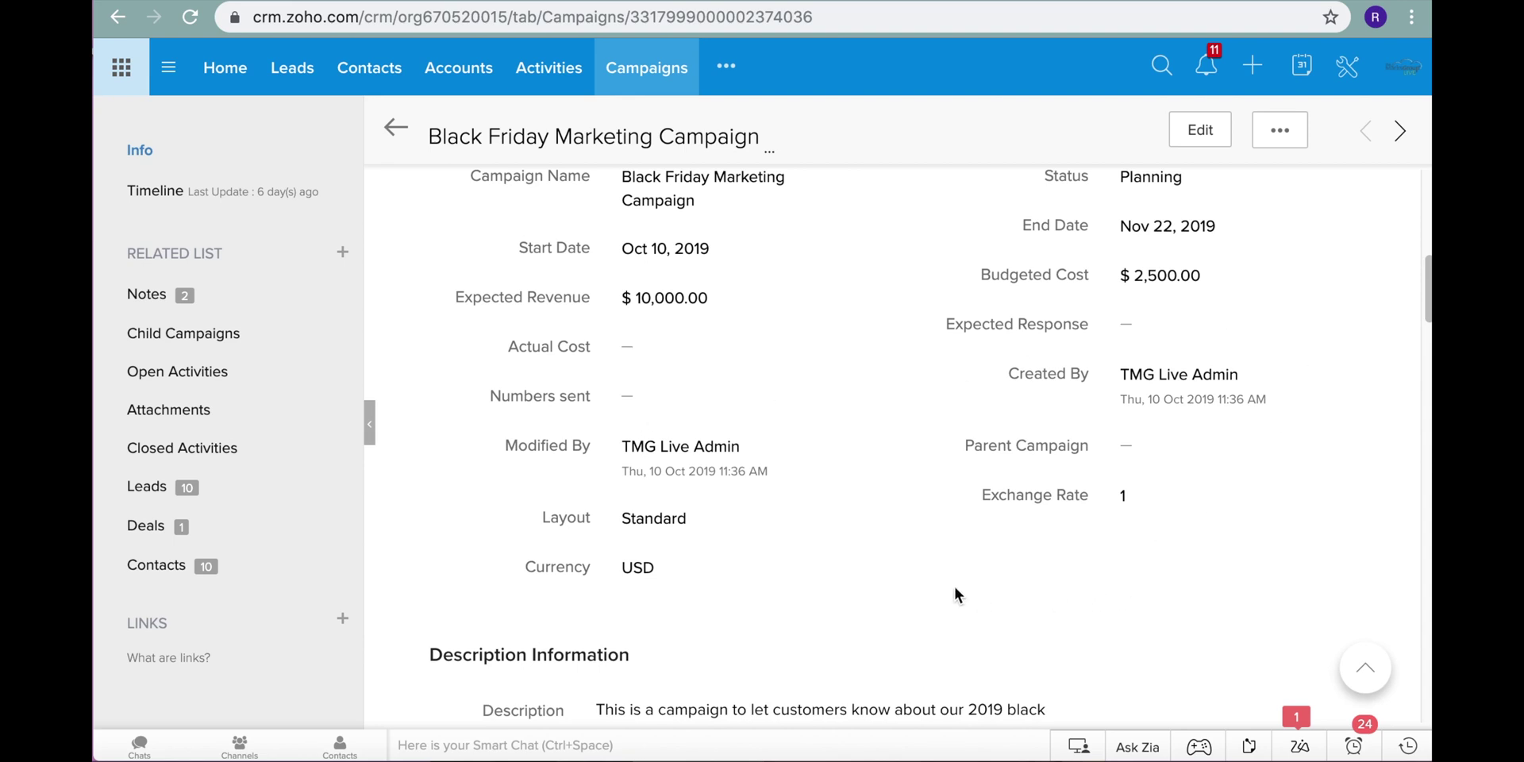
- Review the Black Friday campaign's description, notes and related lists, from child campaigns and activities to leads, deals and contacts
scroll(964, 481, down, 5)
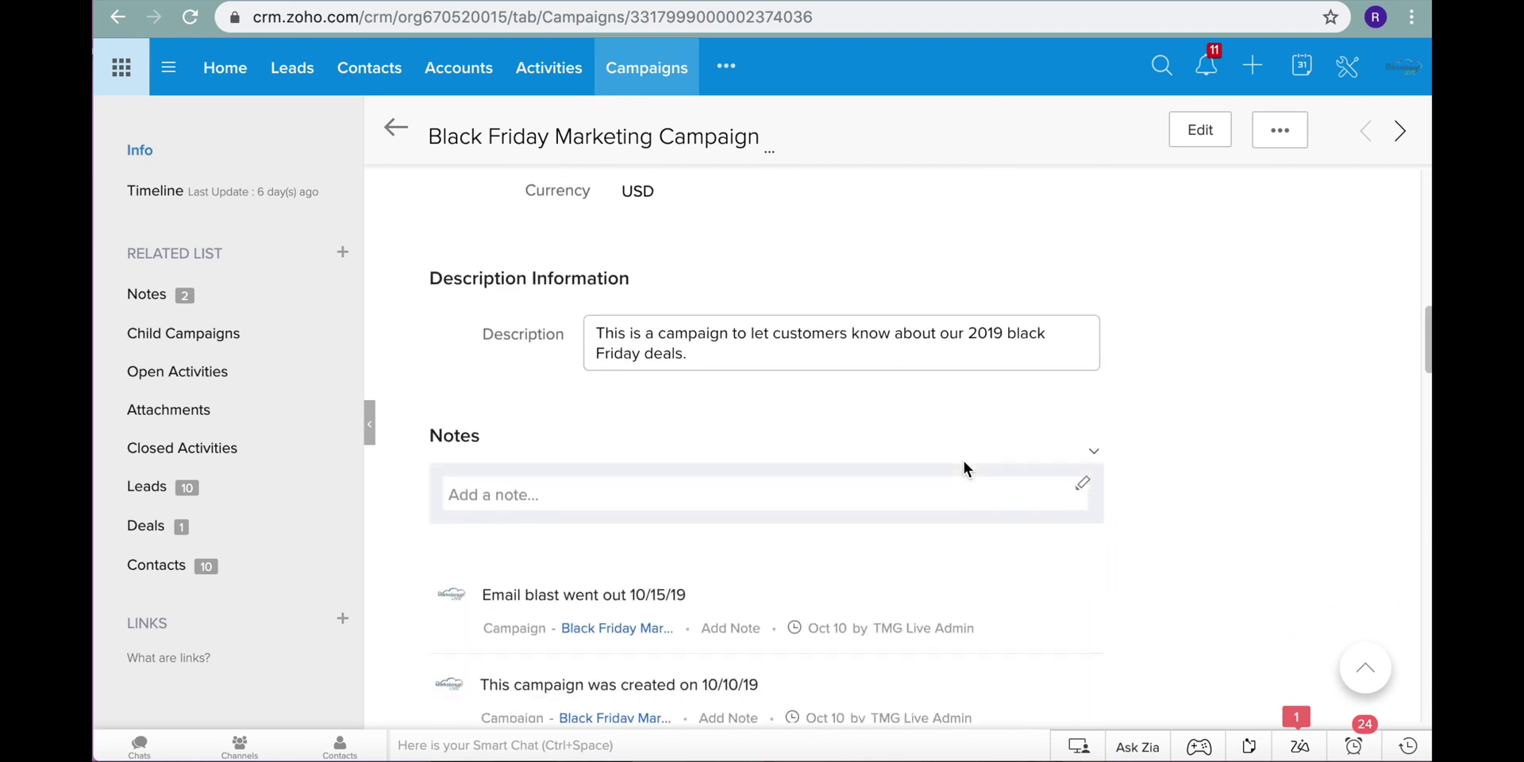
scroll(965, 467, down, 7)
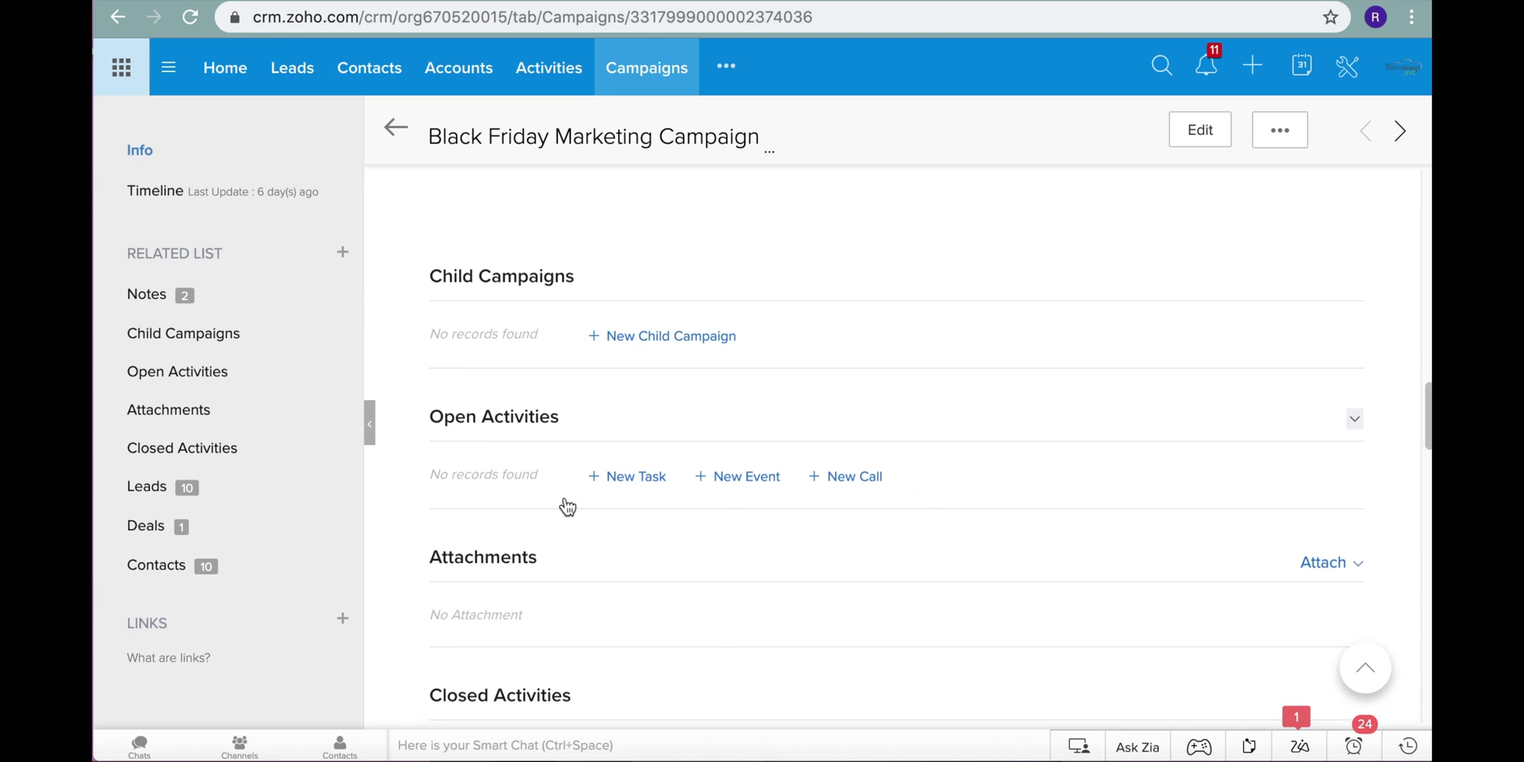
scroll(1094, 604, down, 3)
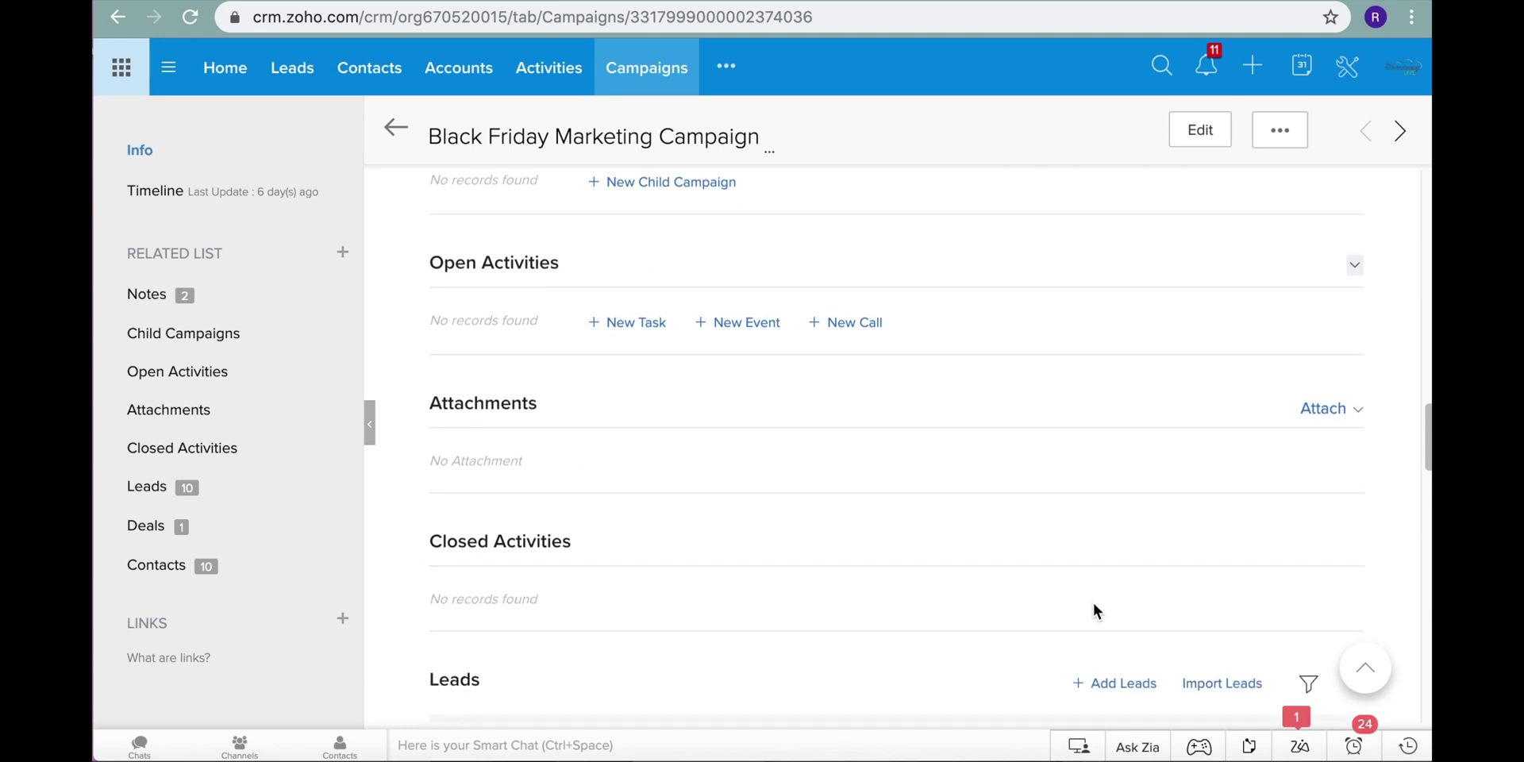
scroll(1094, 605, down, 4)
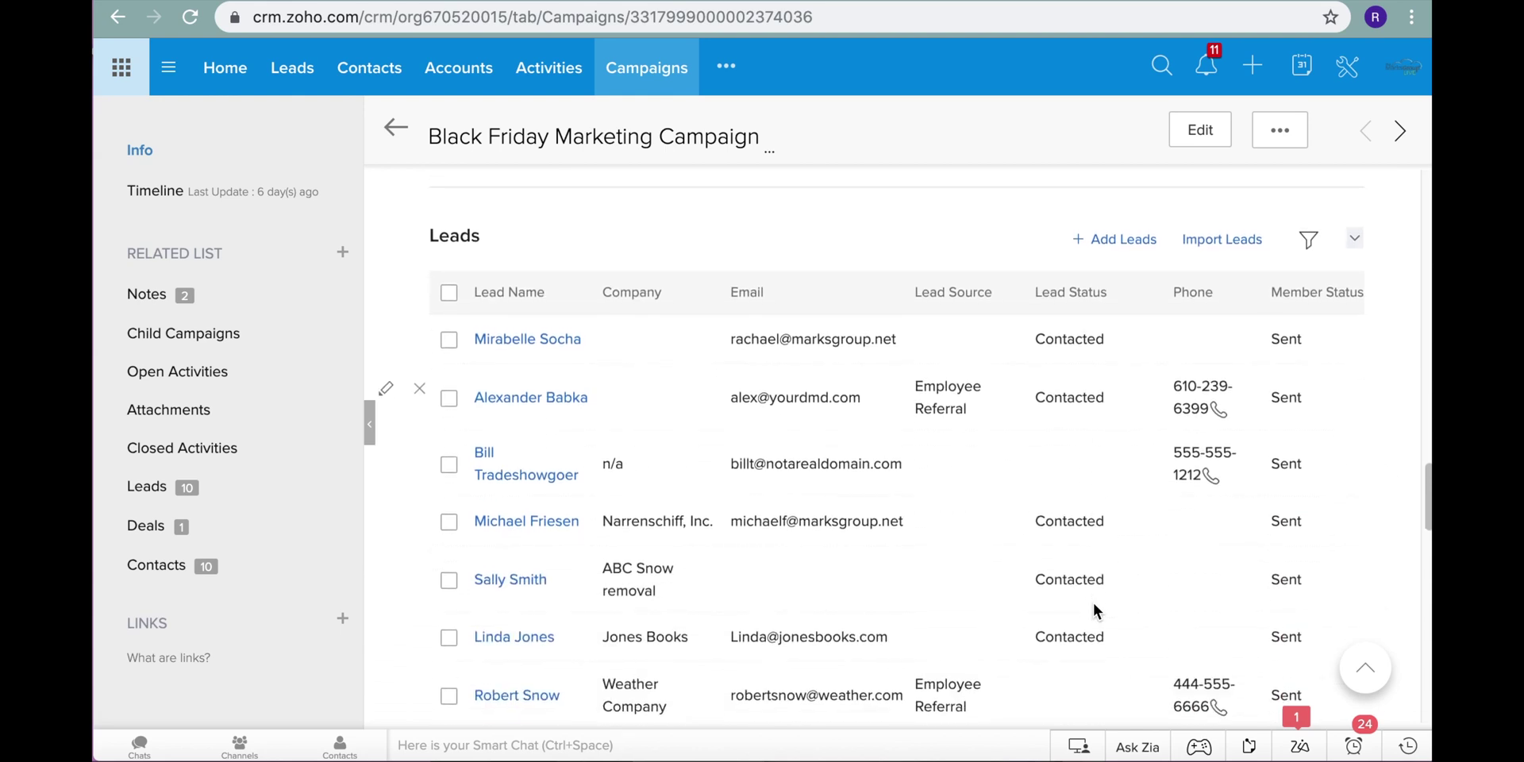
scroll(931, 650, down, 10)
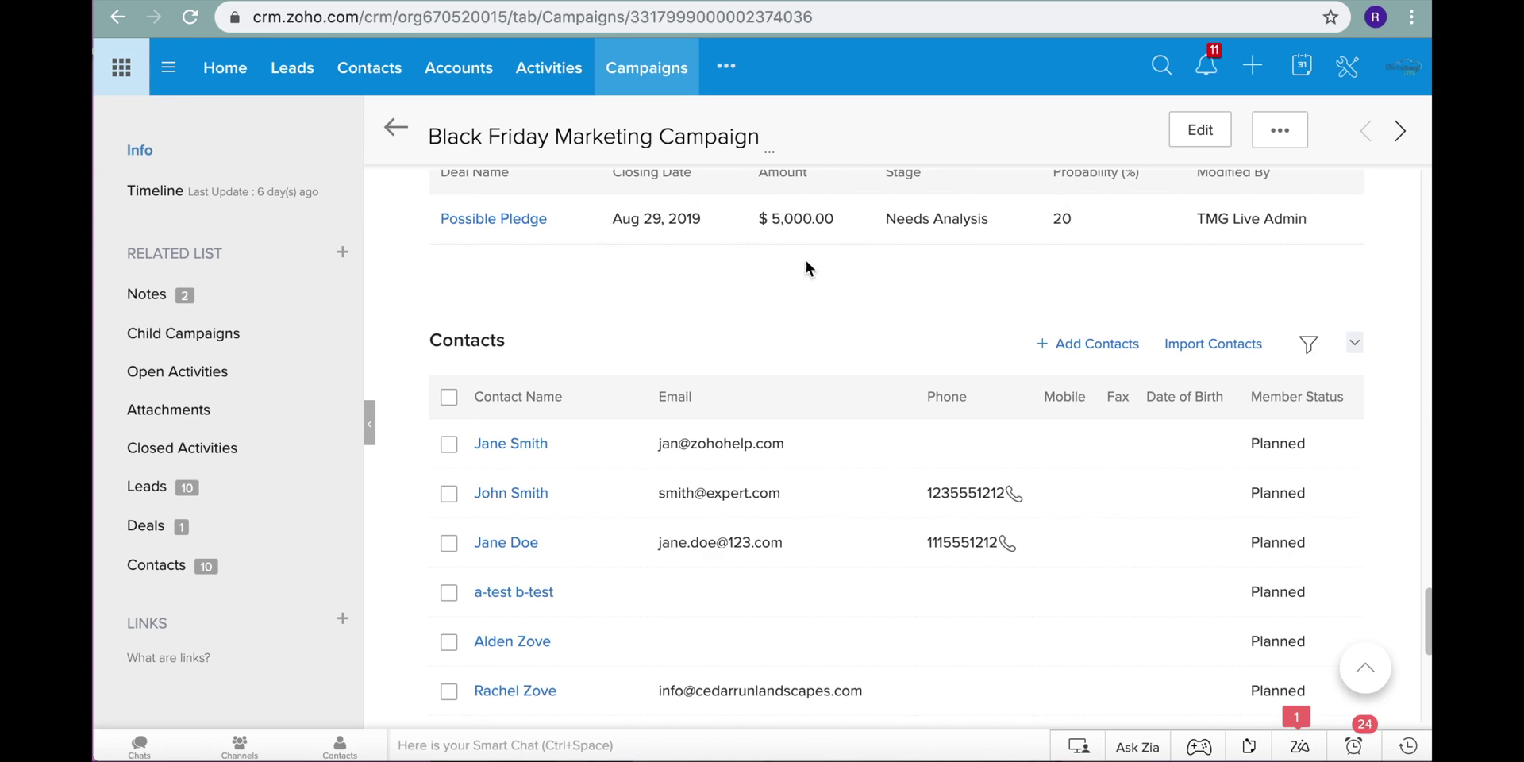
scroll(807, 267, up, 2)
scroll(820, 325, down, 8)
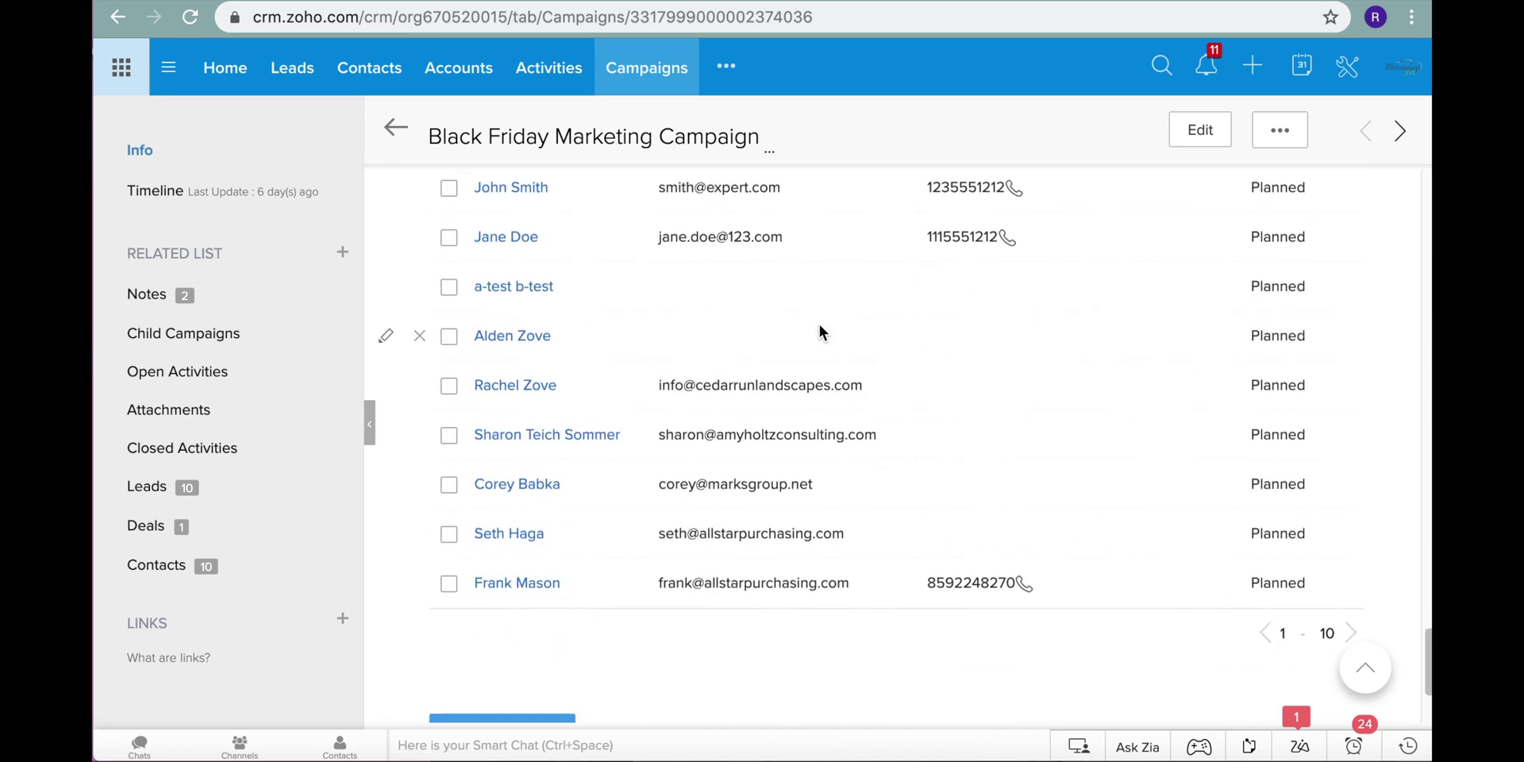
- Return to the summary of the Black Friday Marketing Campaign record and reload the page
scroll(819, 325, up, 15)
scroll(820, 325, up, 12)
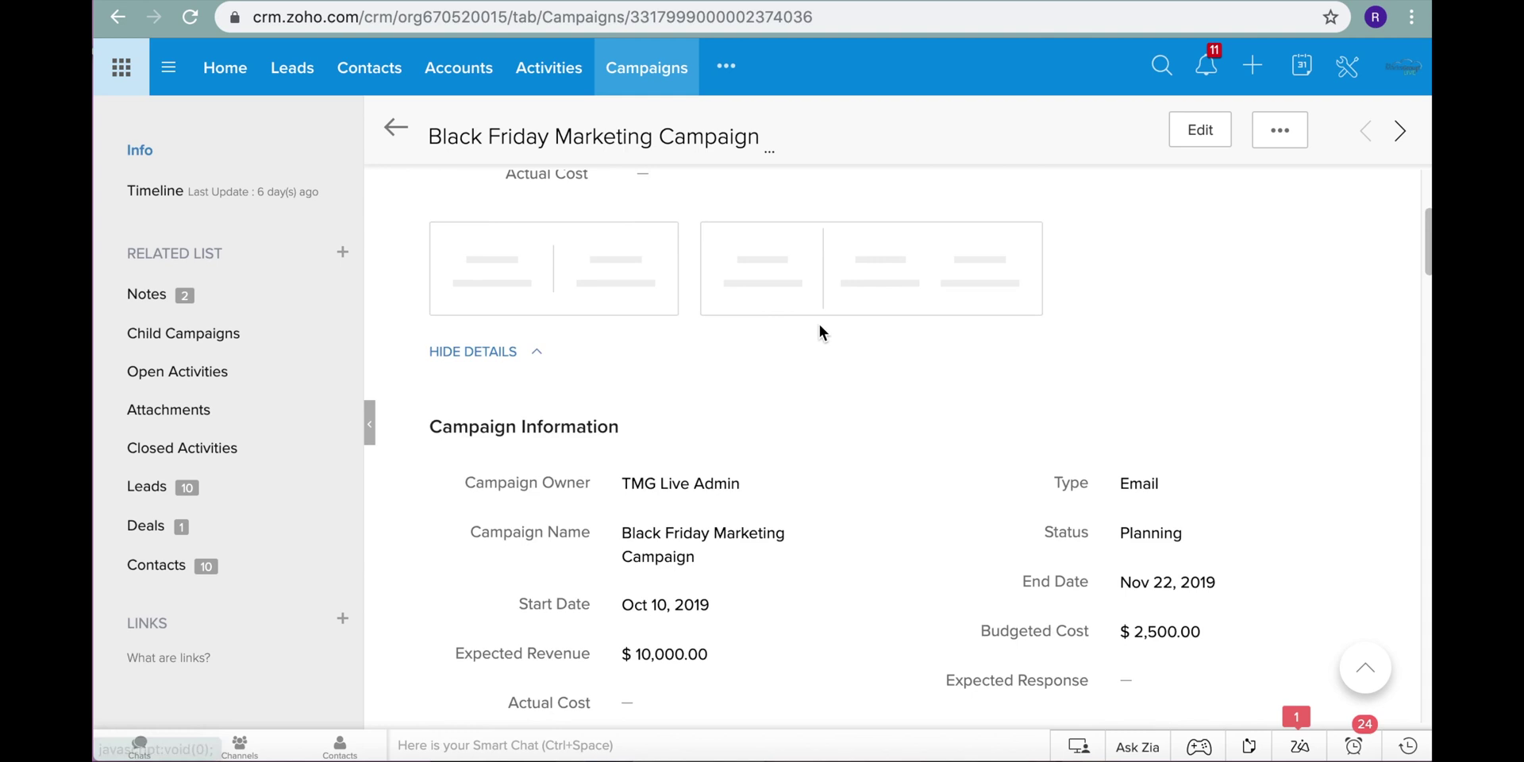
click(524, 550)
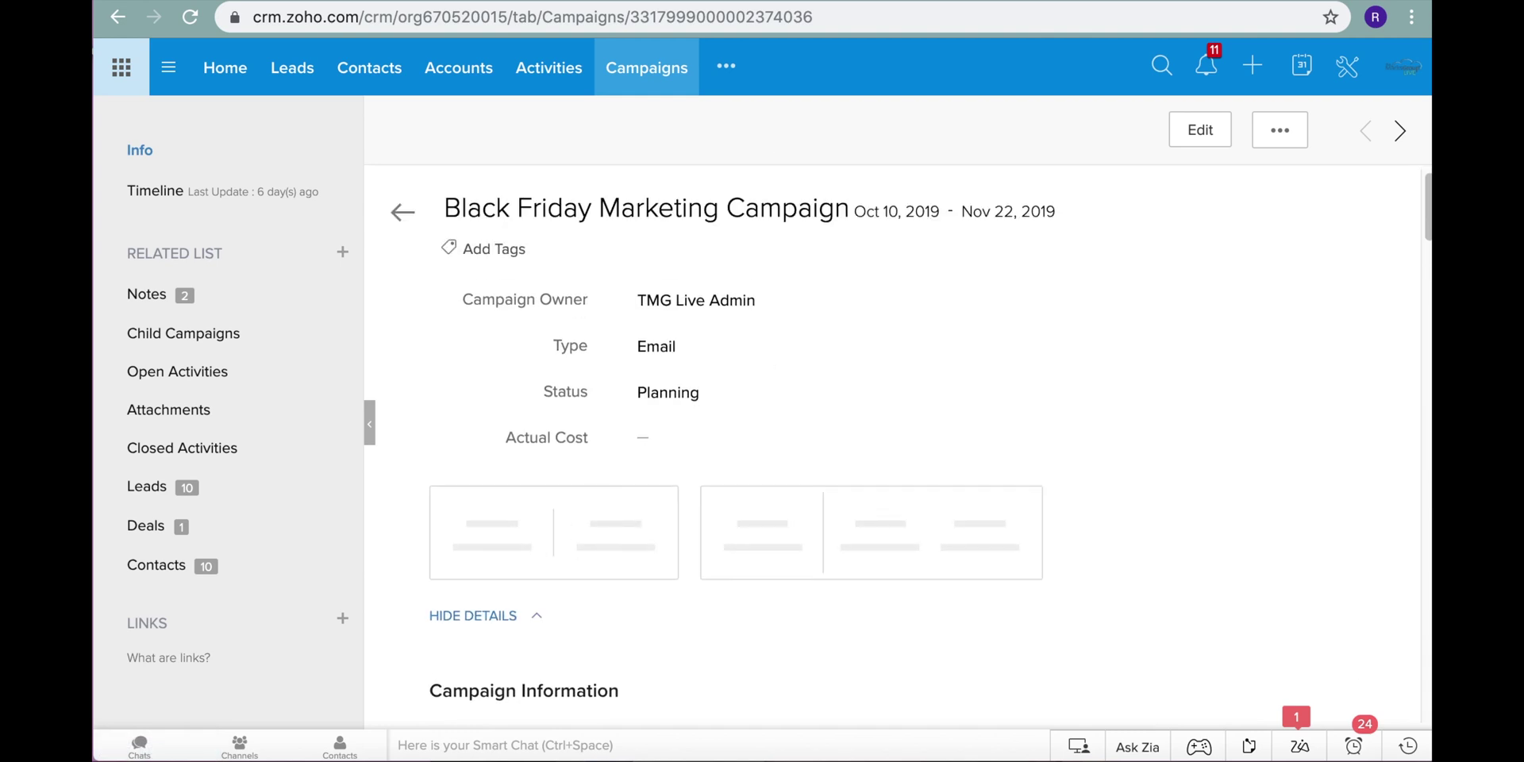
click(203, 22)
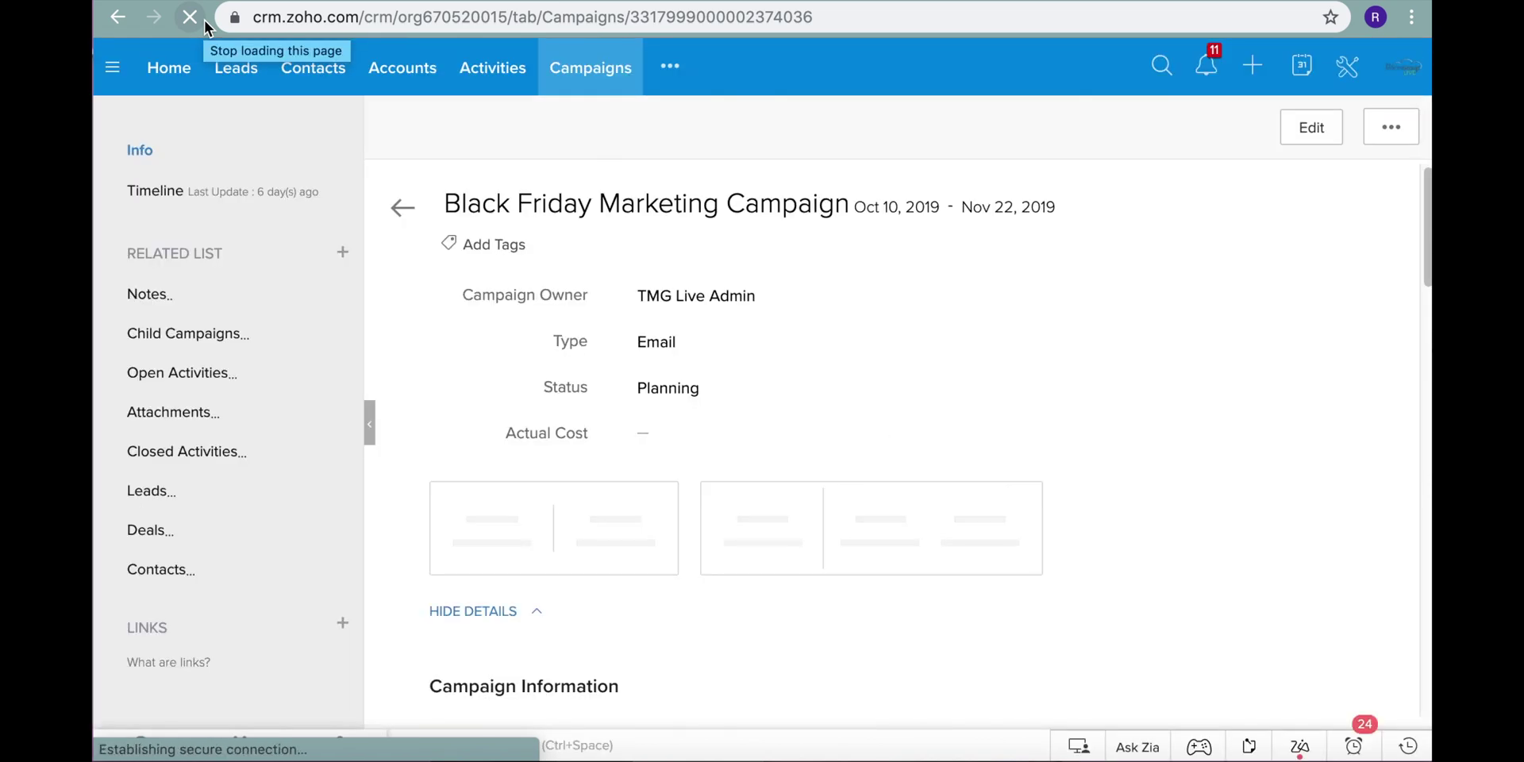
- Open the MF-Blast that Email List record from the campaign list and examine its cost and revenue figures, deals and contacts
click(397, 226)
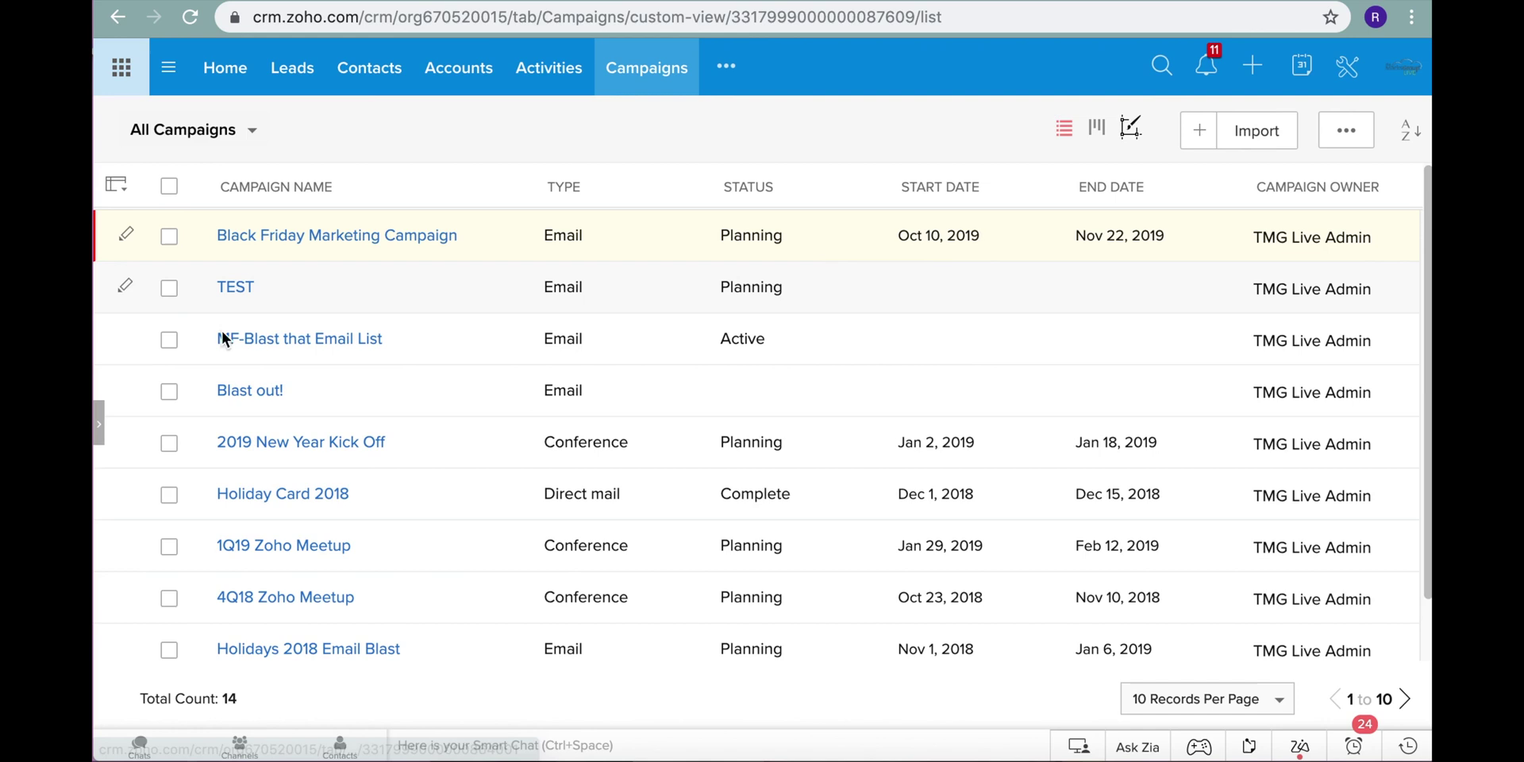
click(284, 341)
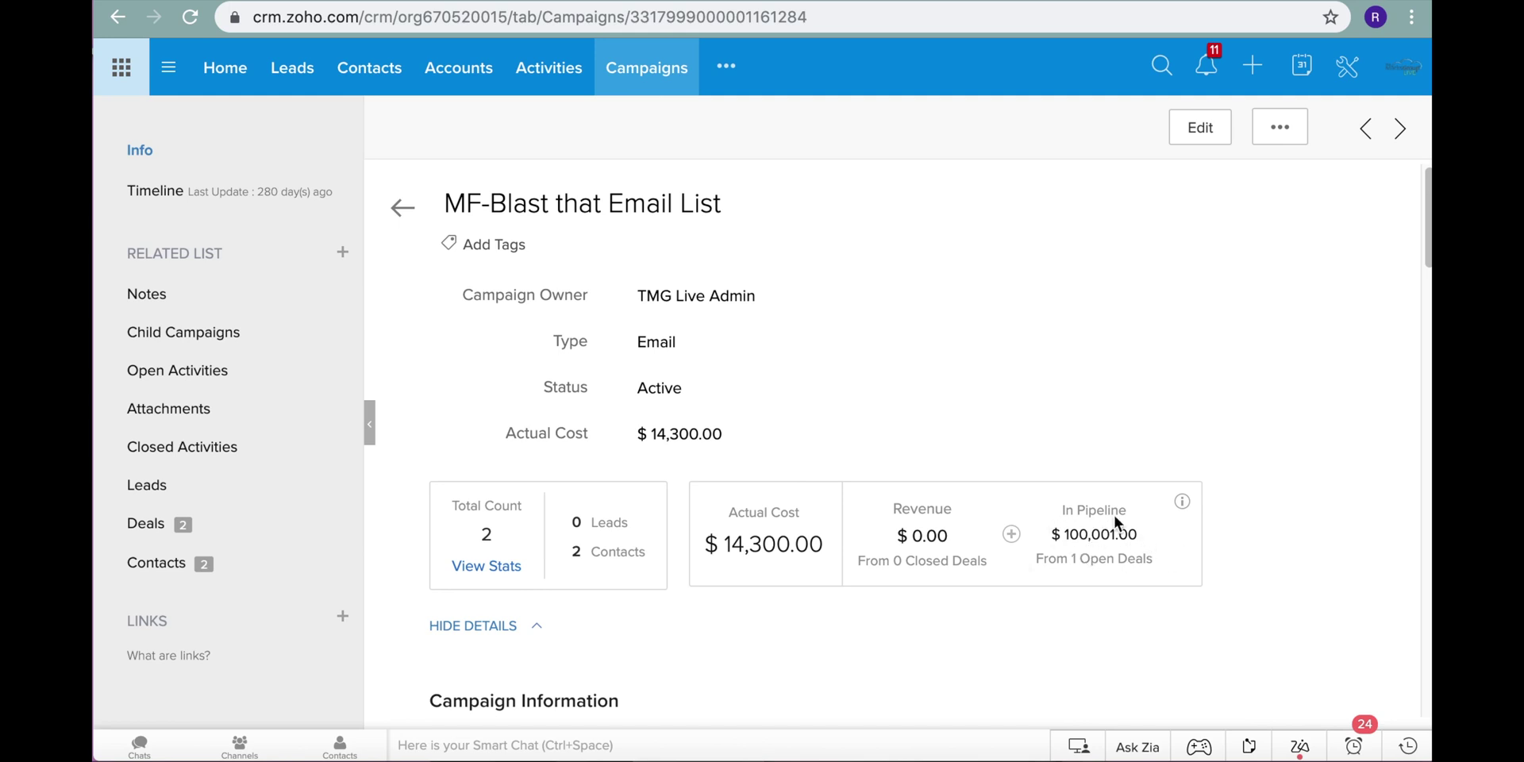
scroll(1112, 550, down, 10)
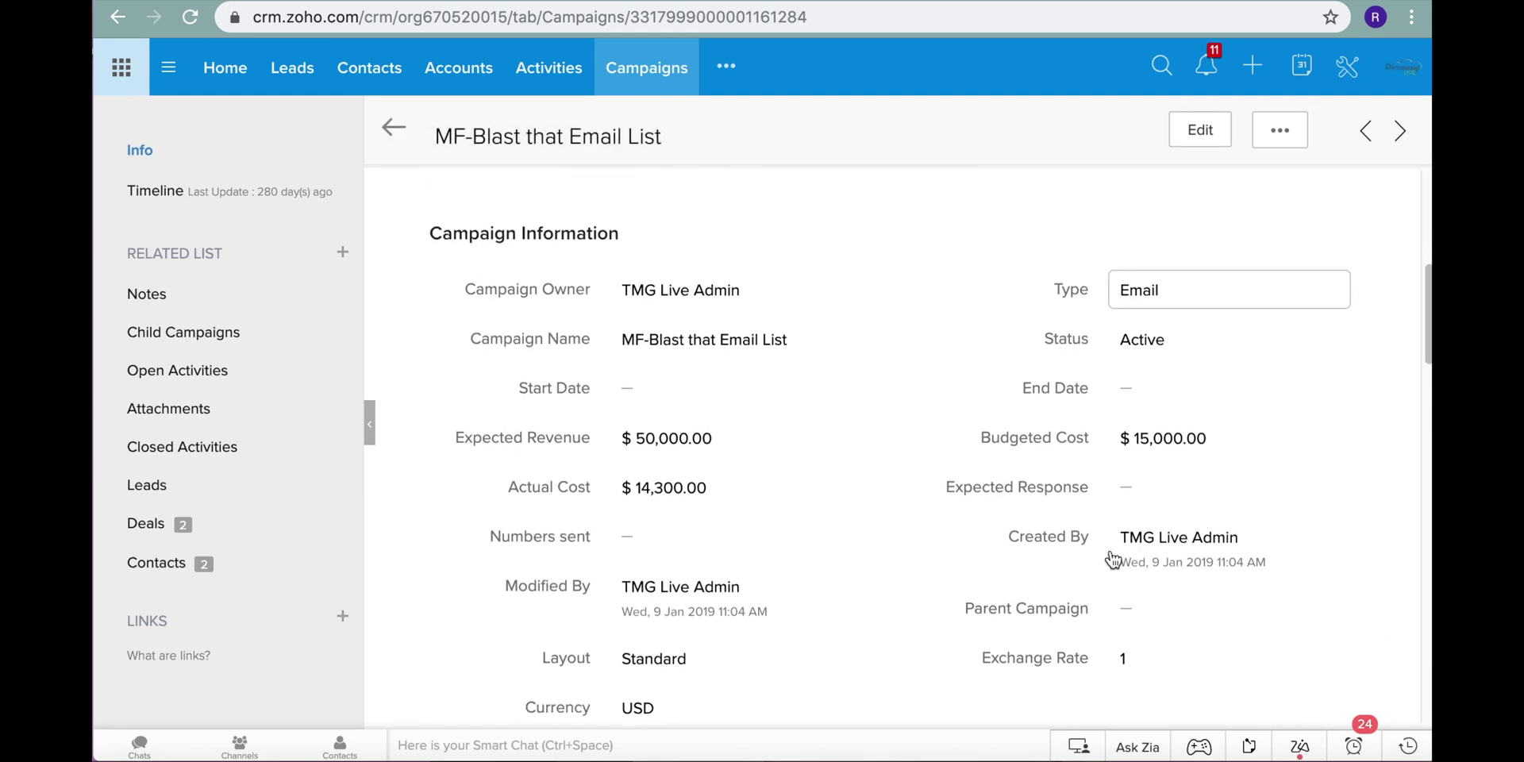
scroll(1111, 549, down, 15)
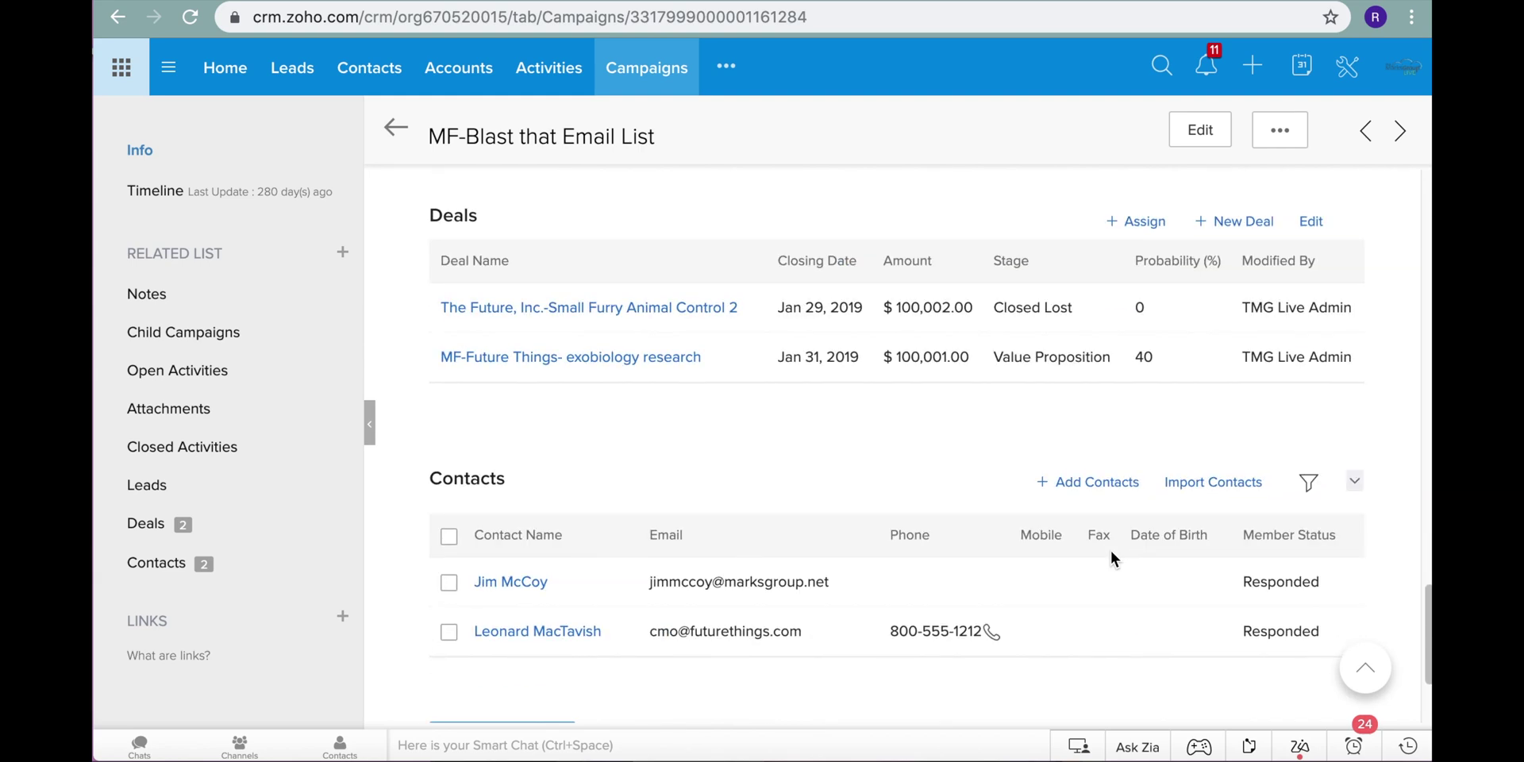
scroll(1112, 549, down, 3)
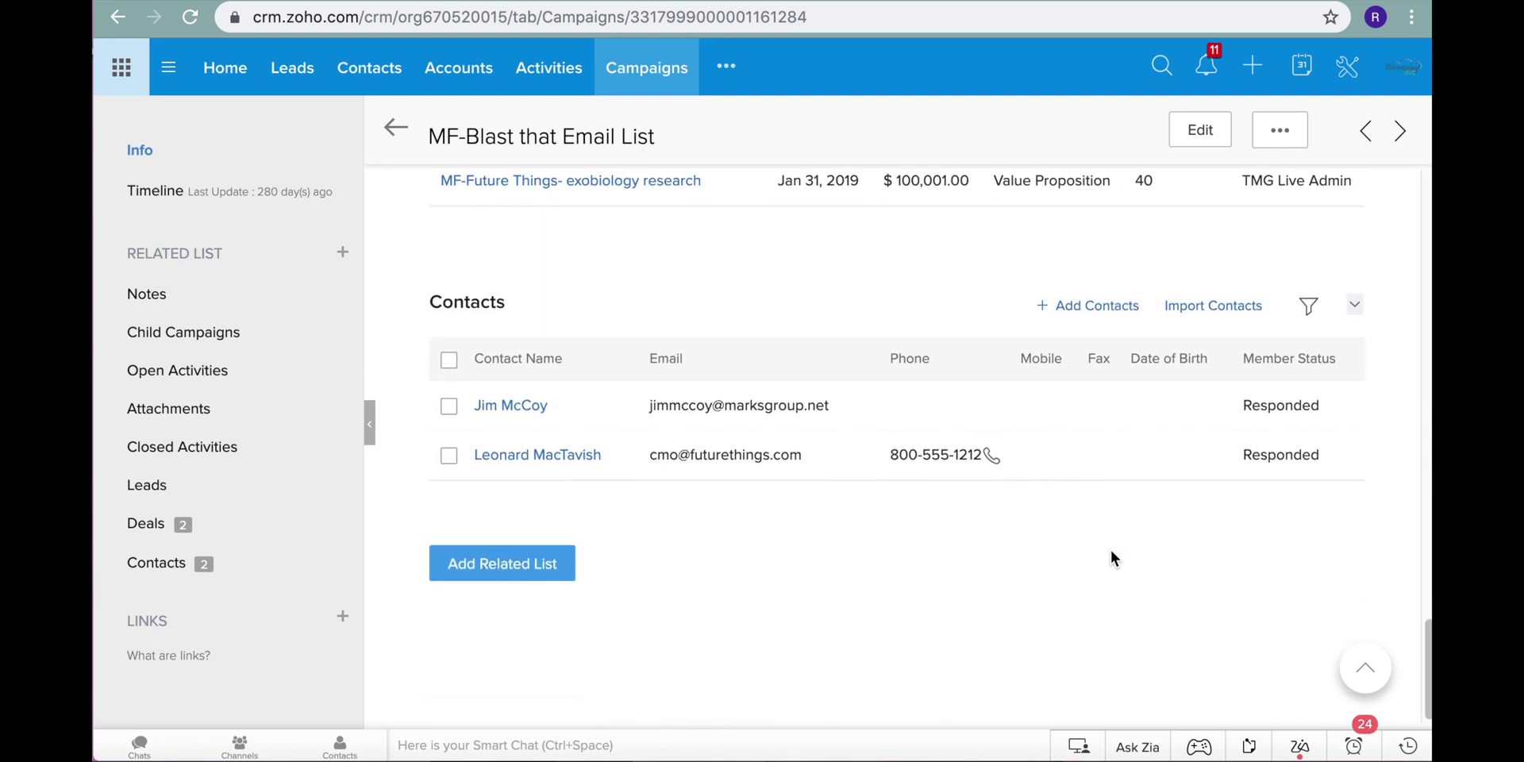
scroll(1112, 556, up, 18)
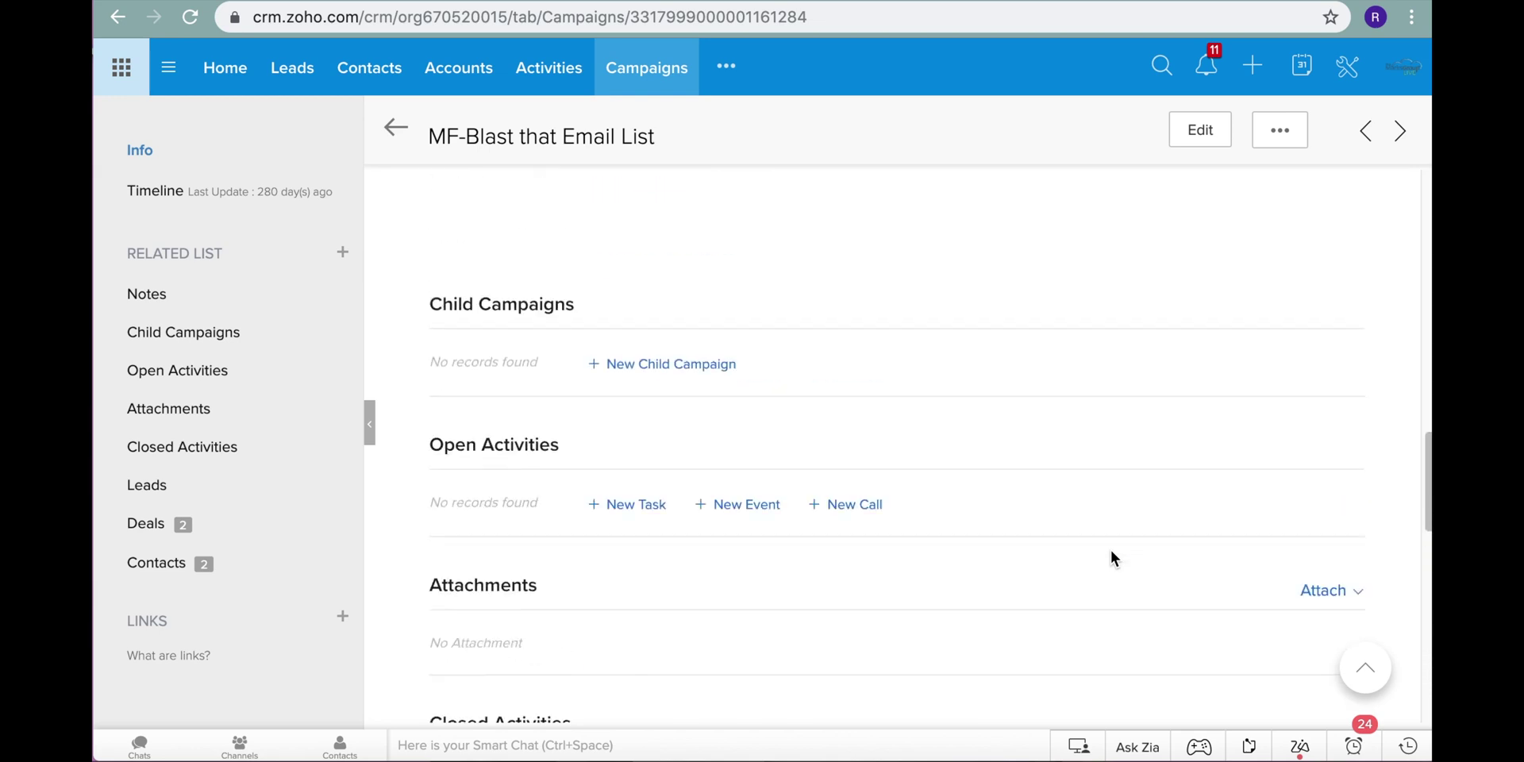
scroll(1112, 556, up, 4)
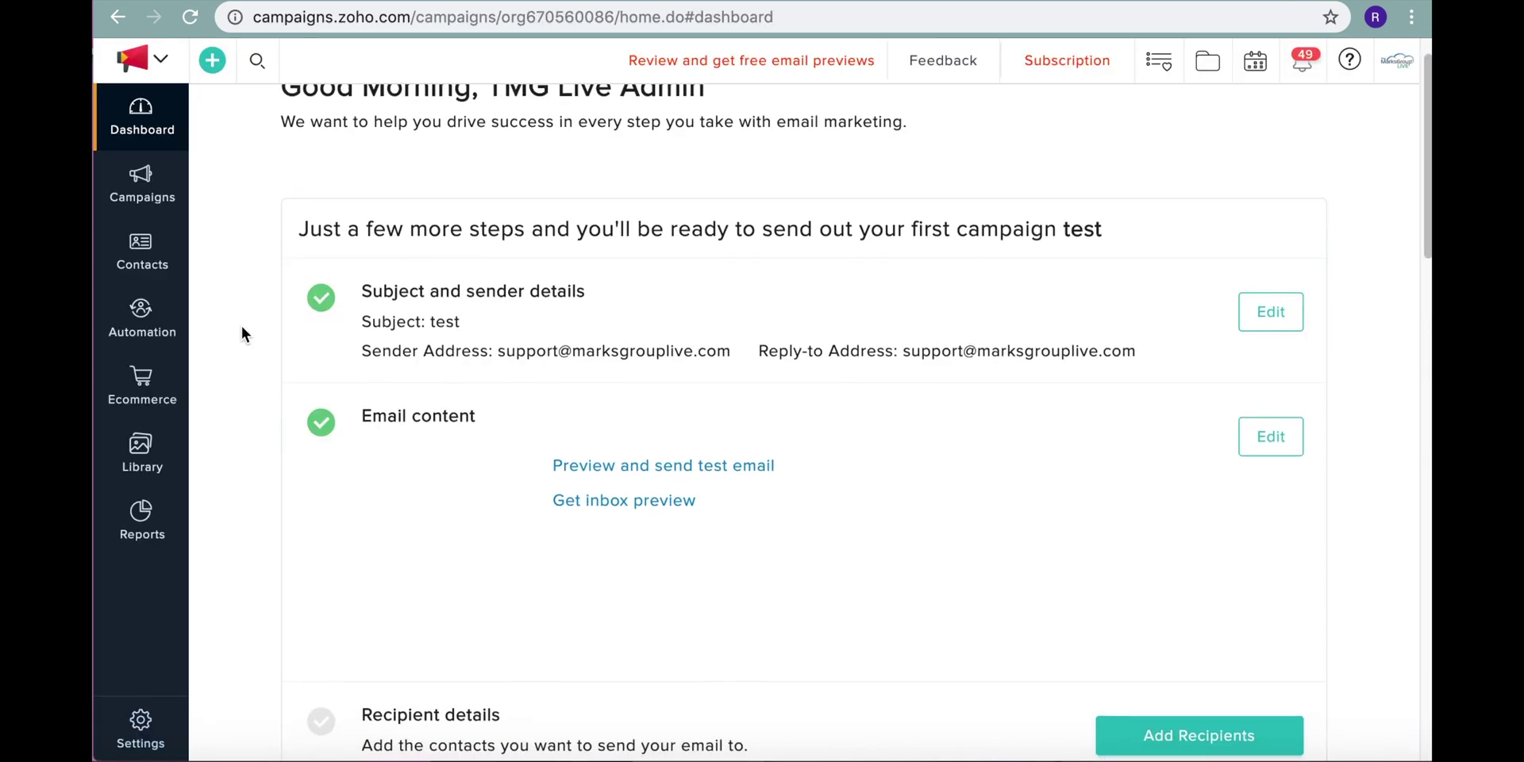
- In Zoho Campaigns, look over the dashboard's setup steps for the test campaign and open the Regular Campaigns list
scroll(241, 329, down, 1)
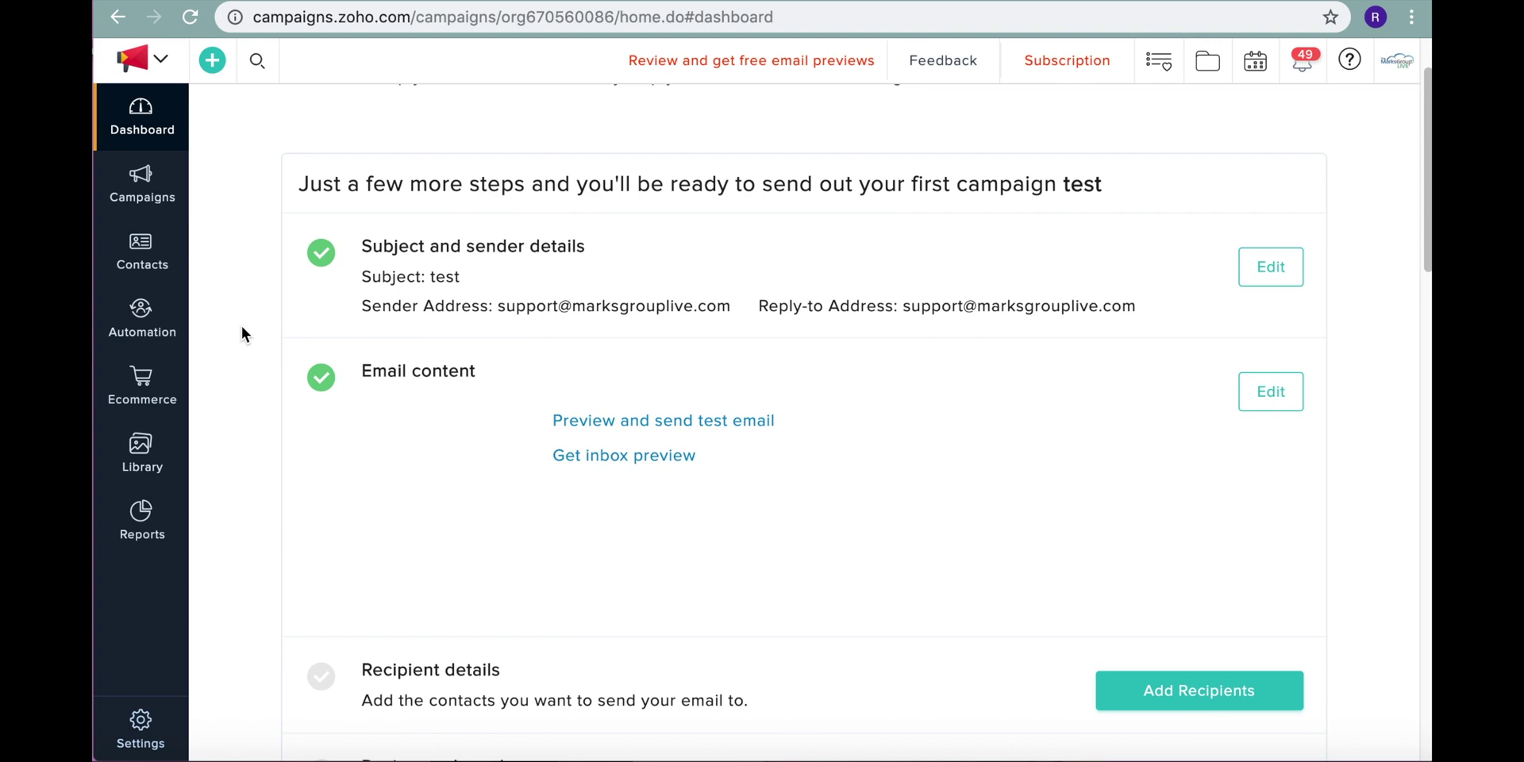
scroll(242, 326, up, 1)
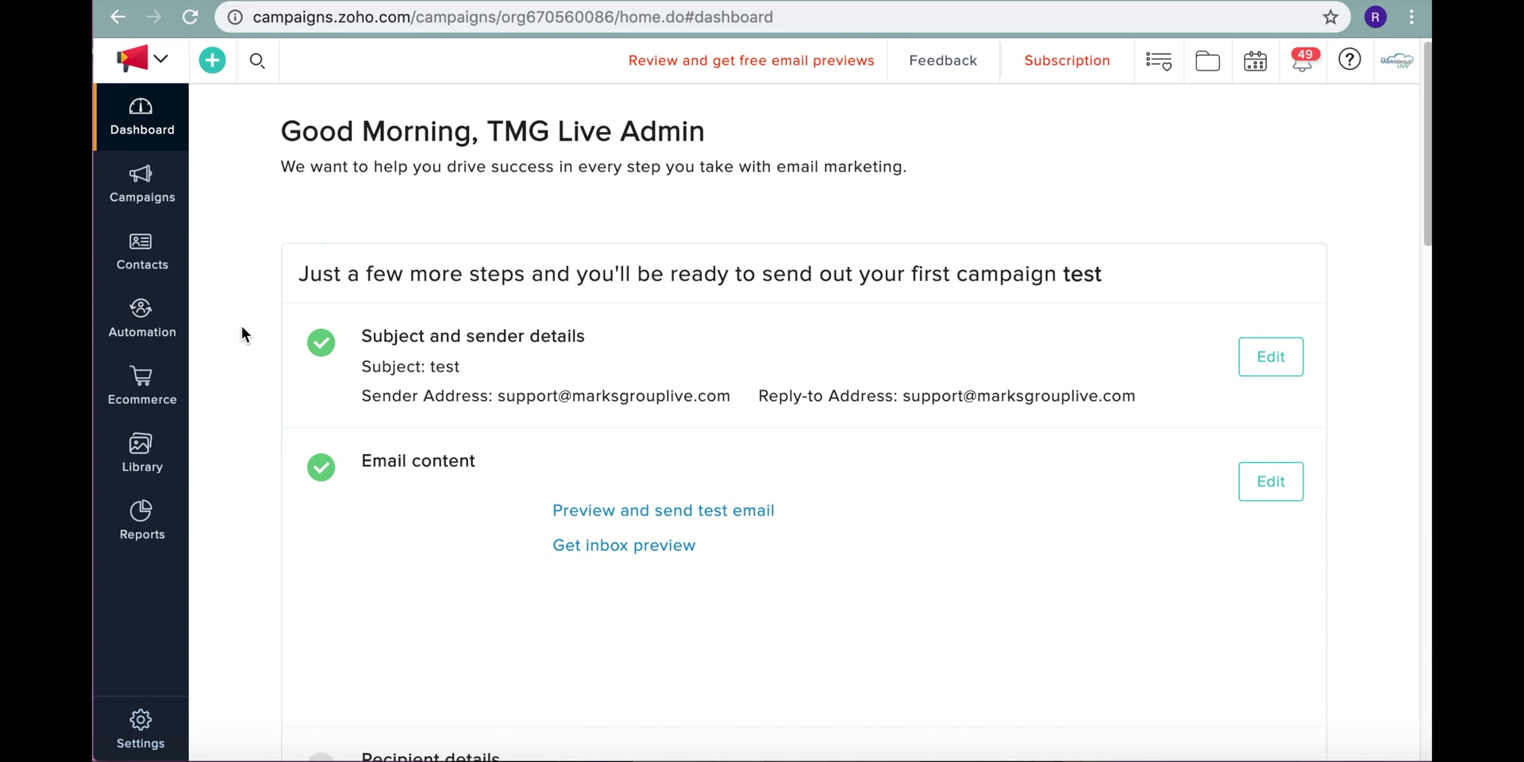
click(153, 192)
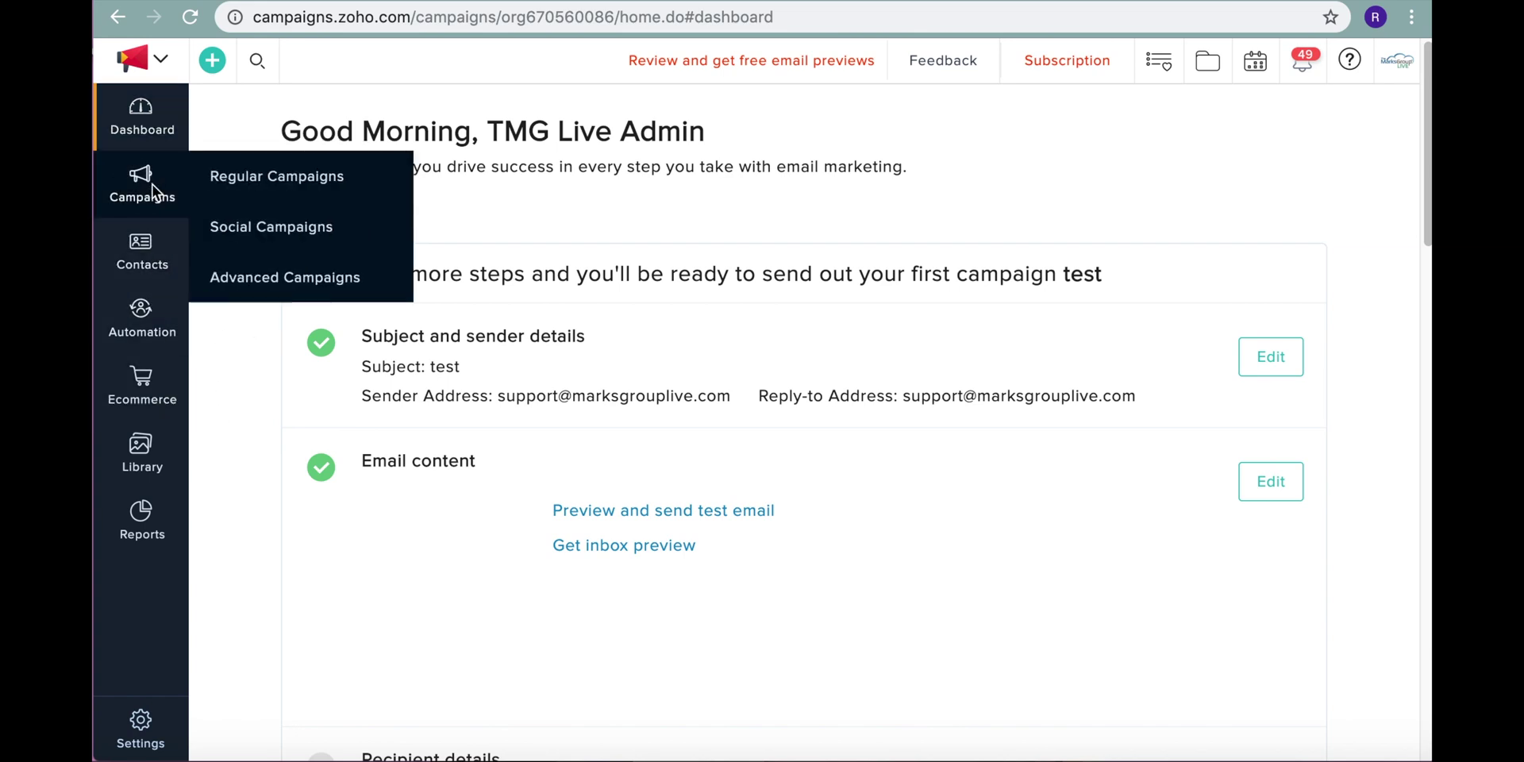
click(245, 182)
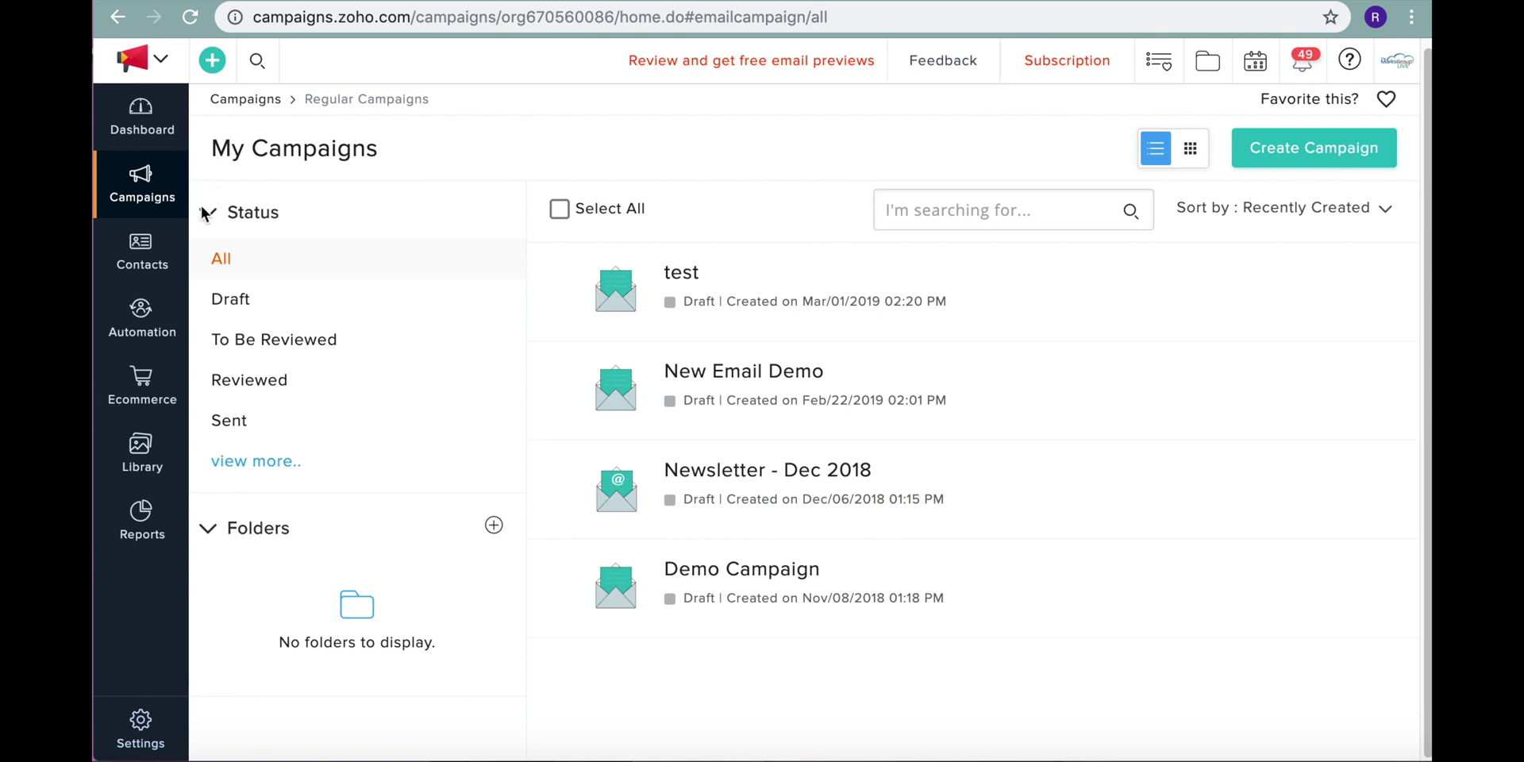
- View the Social Campaigns page and the Advanced Campaigns list
mouse_move(153, 203)
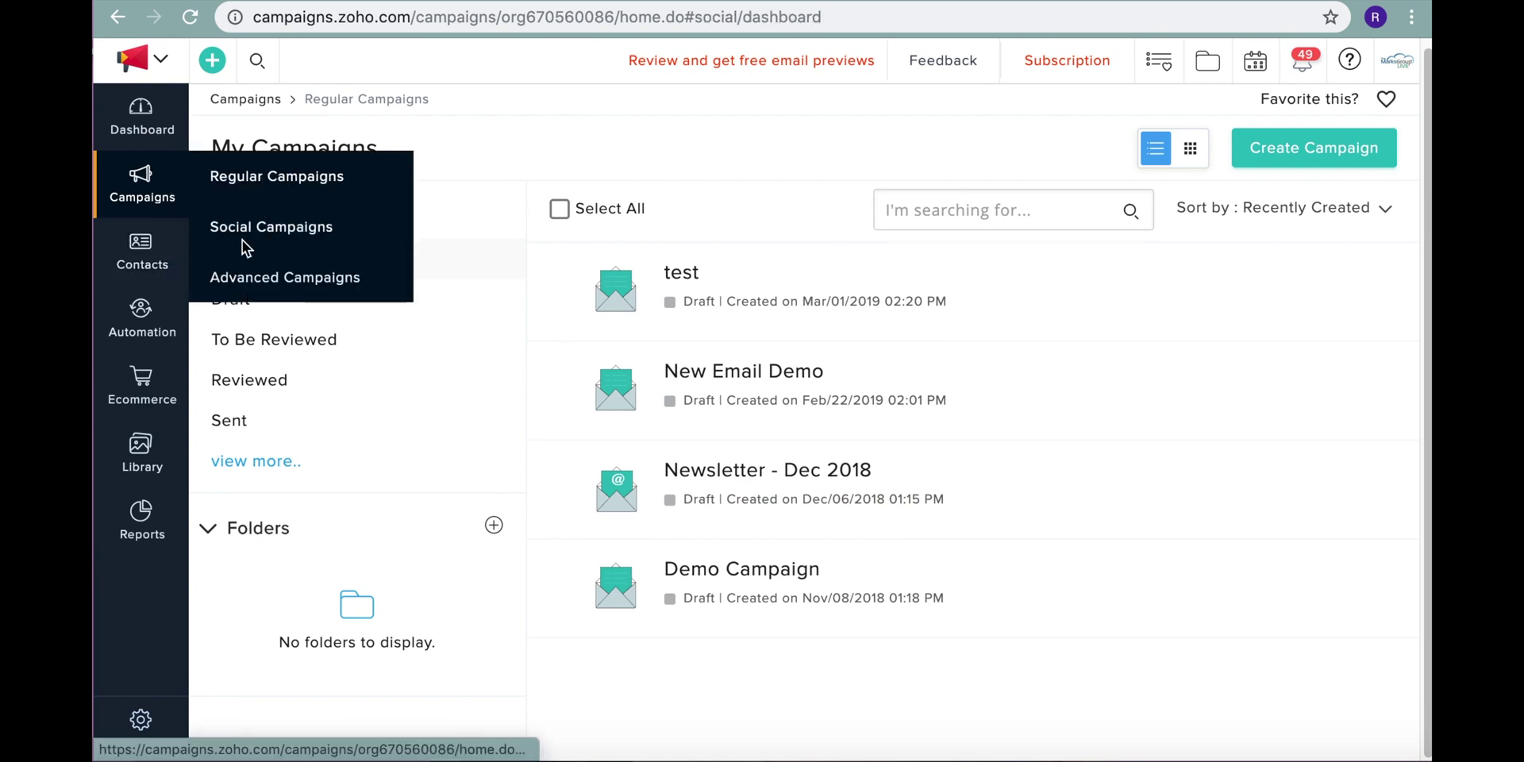
click(239, 229)
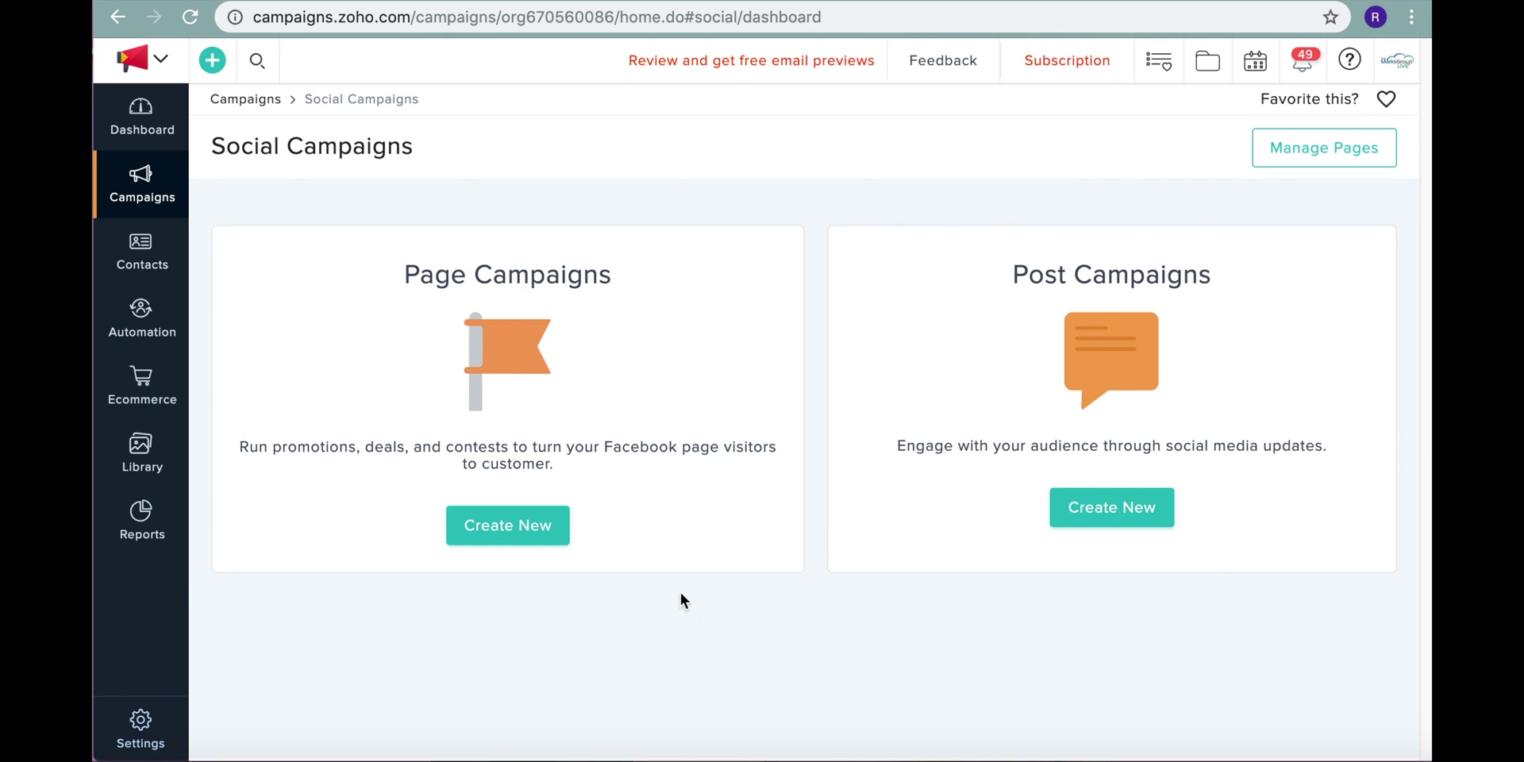
mouse_move(158, 186)
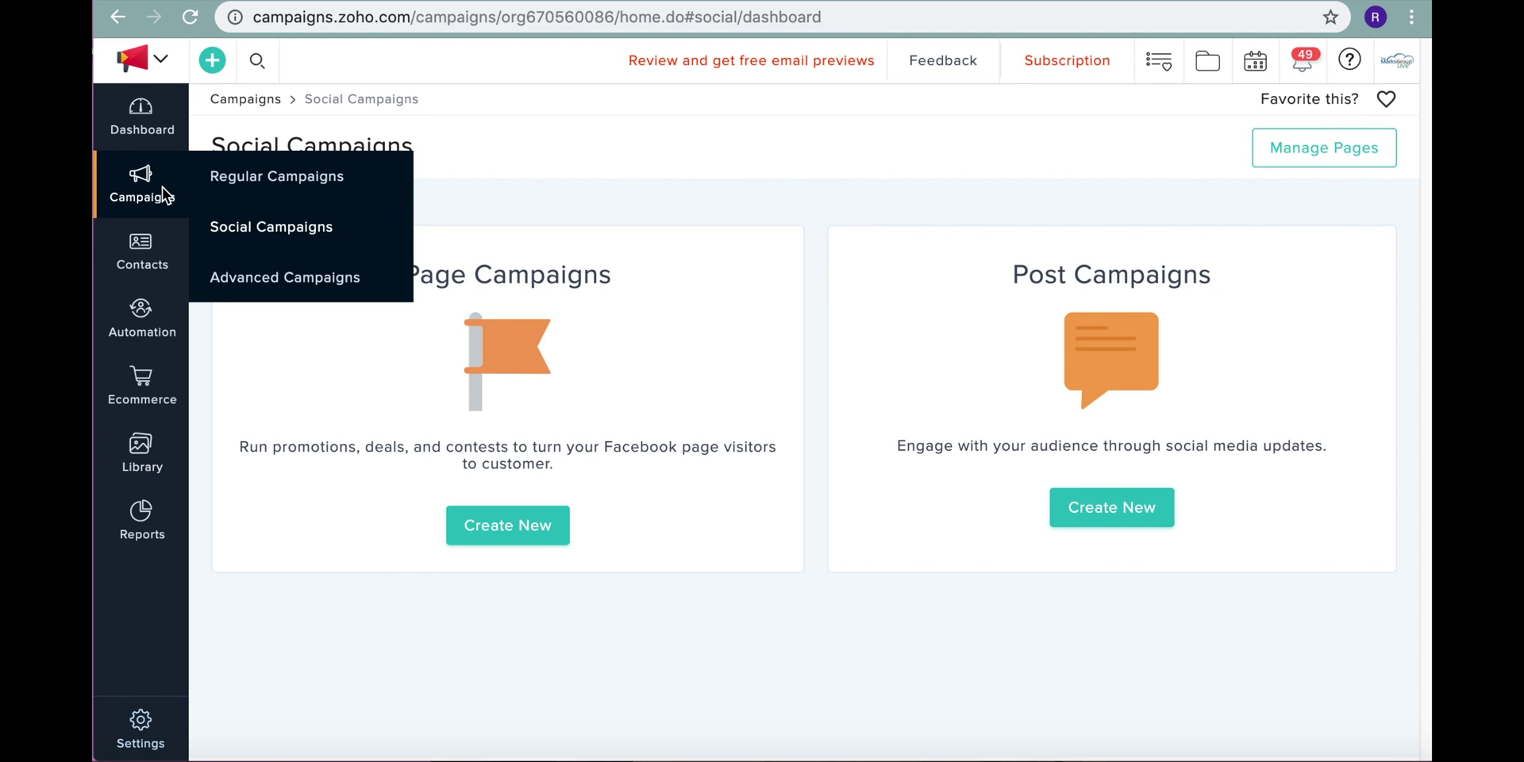
click(282, 279)
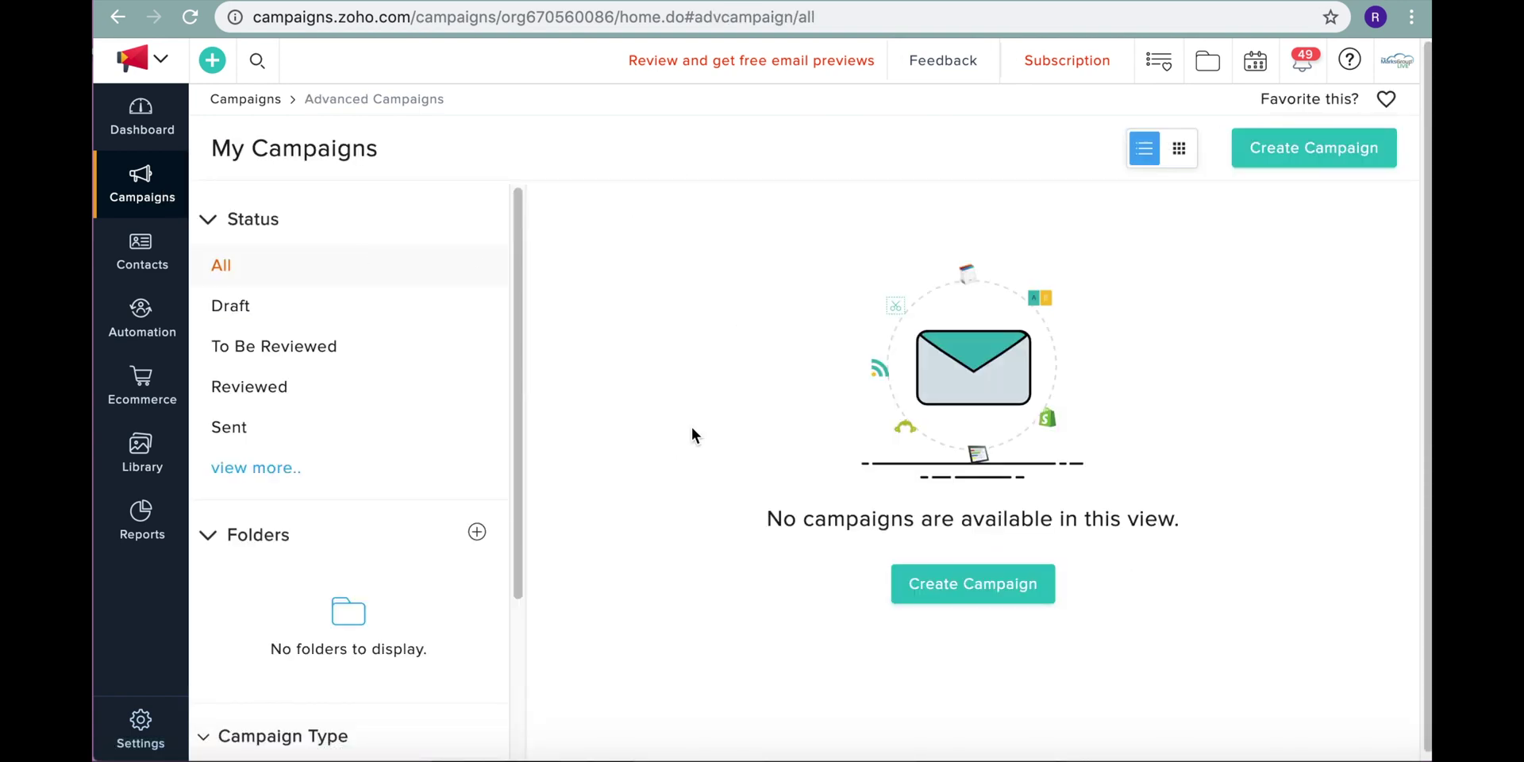
- Open the All Contacts list in Zoho Campaigns and look over its contact entries
scroll(692, 436, down, 1)
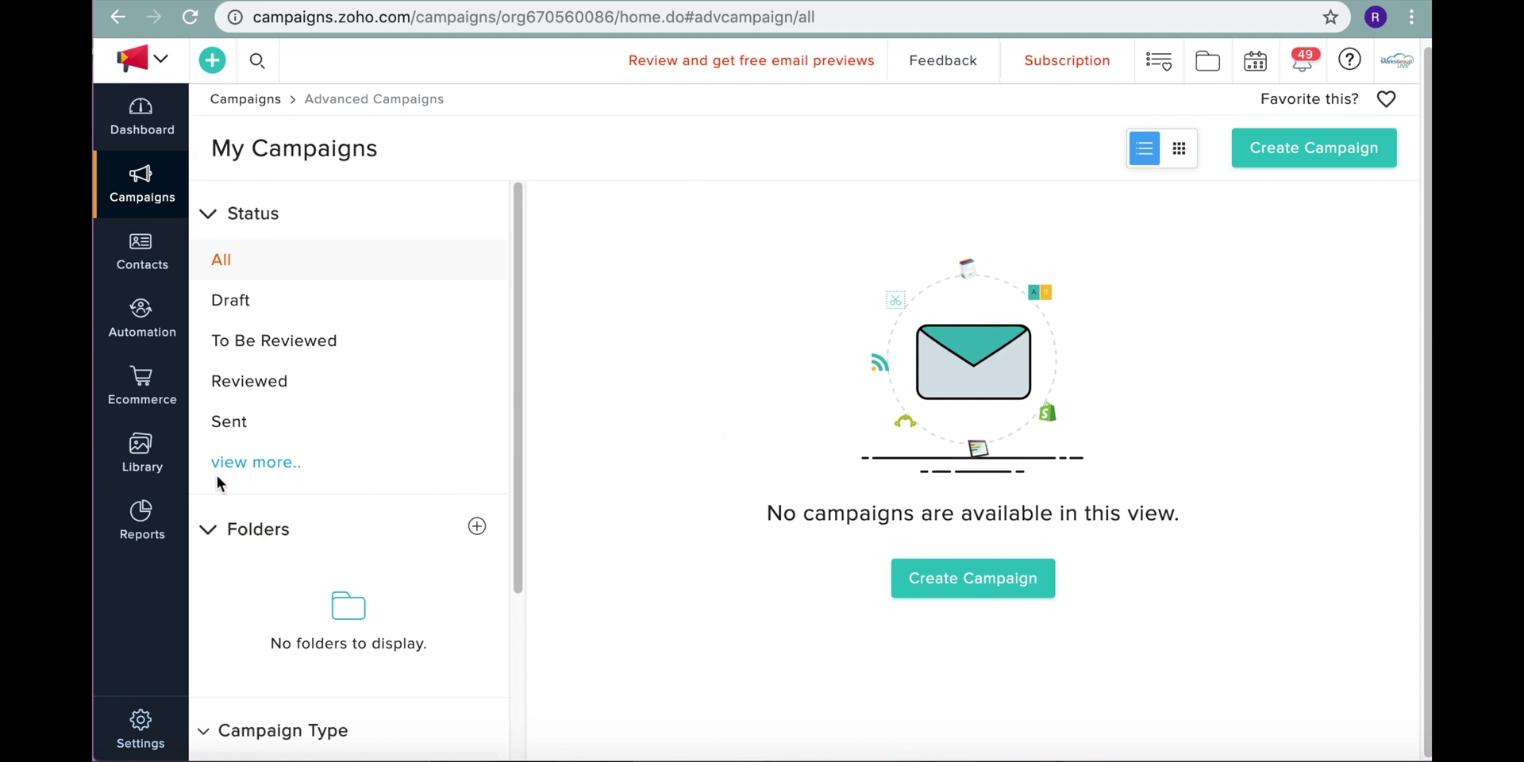
mouse_move(147, 268)
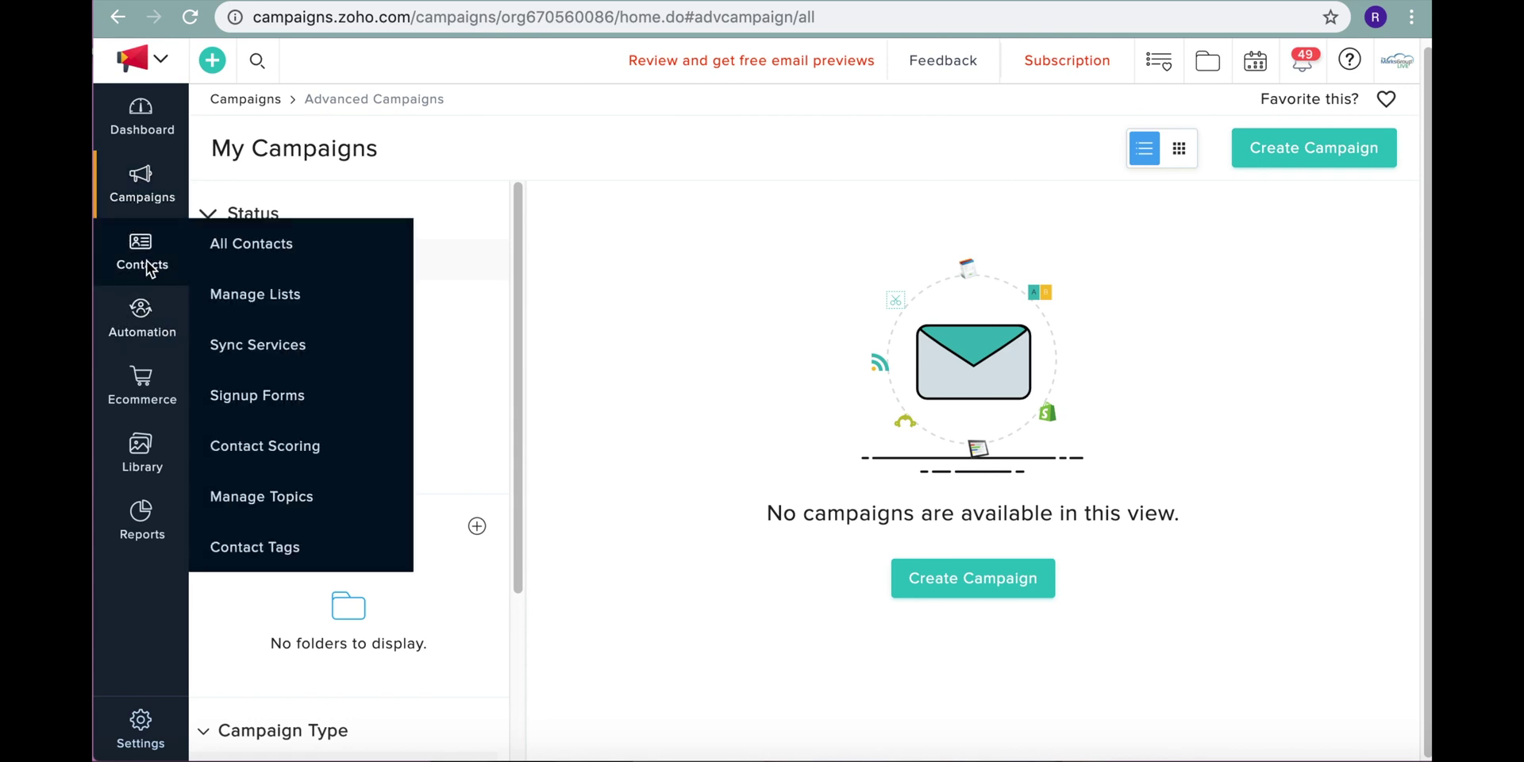
click(242, 252)
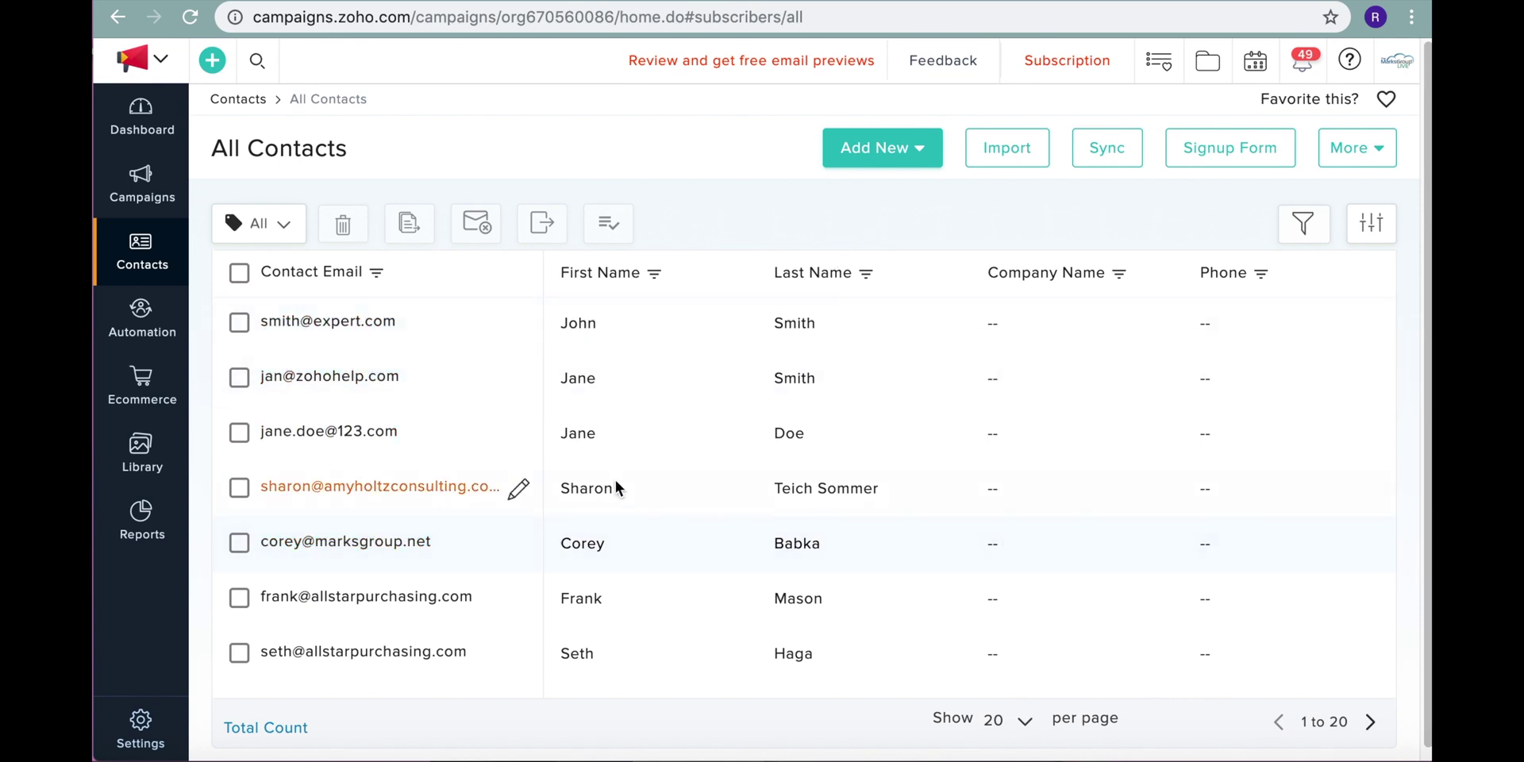
scroll(381, 374, down, 1)
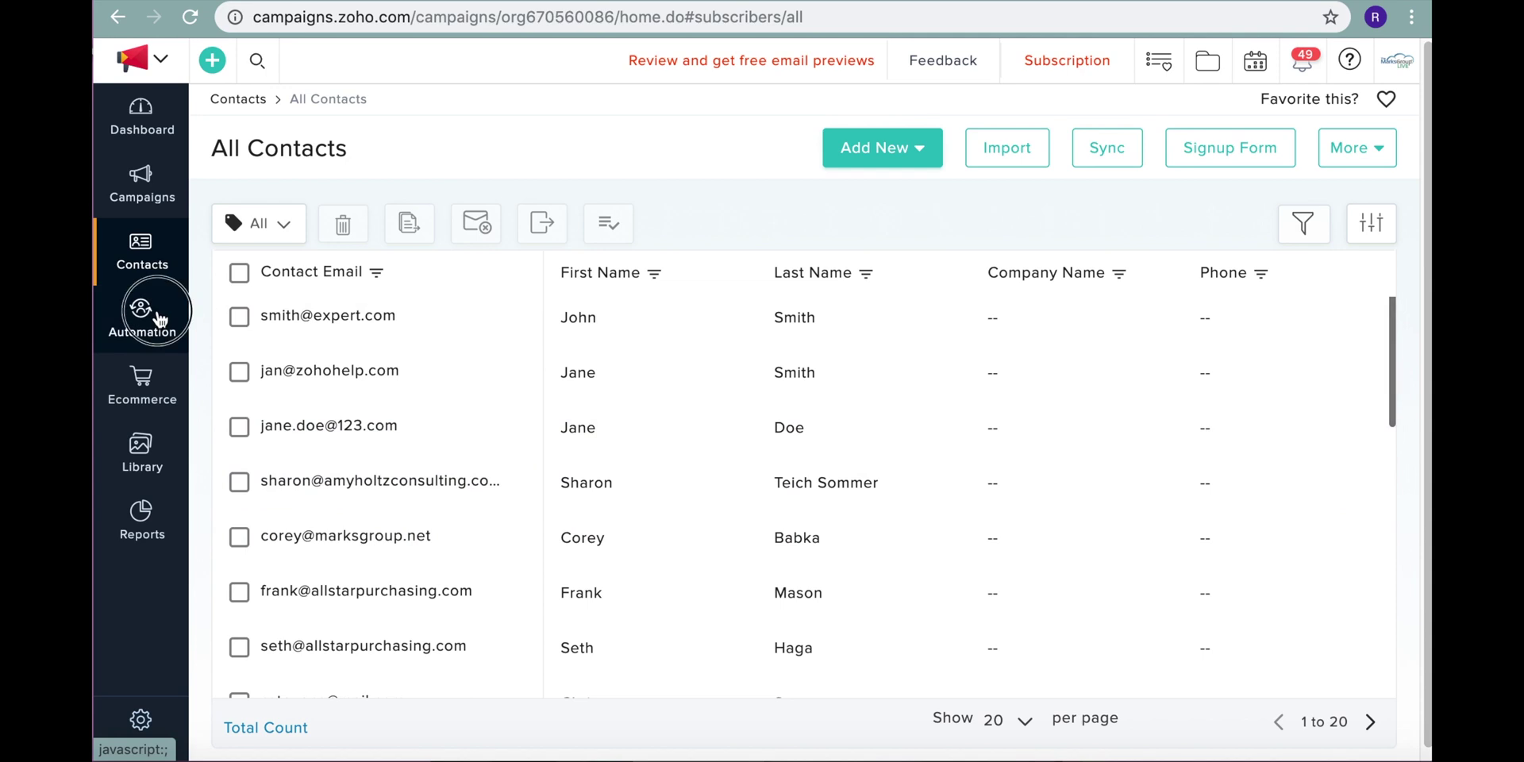
- Open the Autoresponders list under Automation and filter it to the Draft status
mouse_move(159, 312)
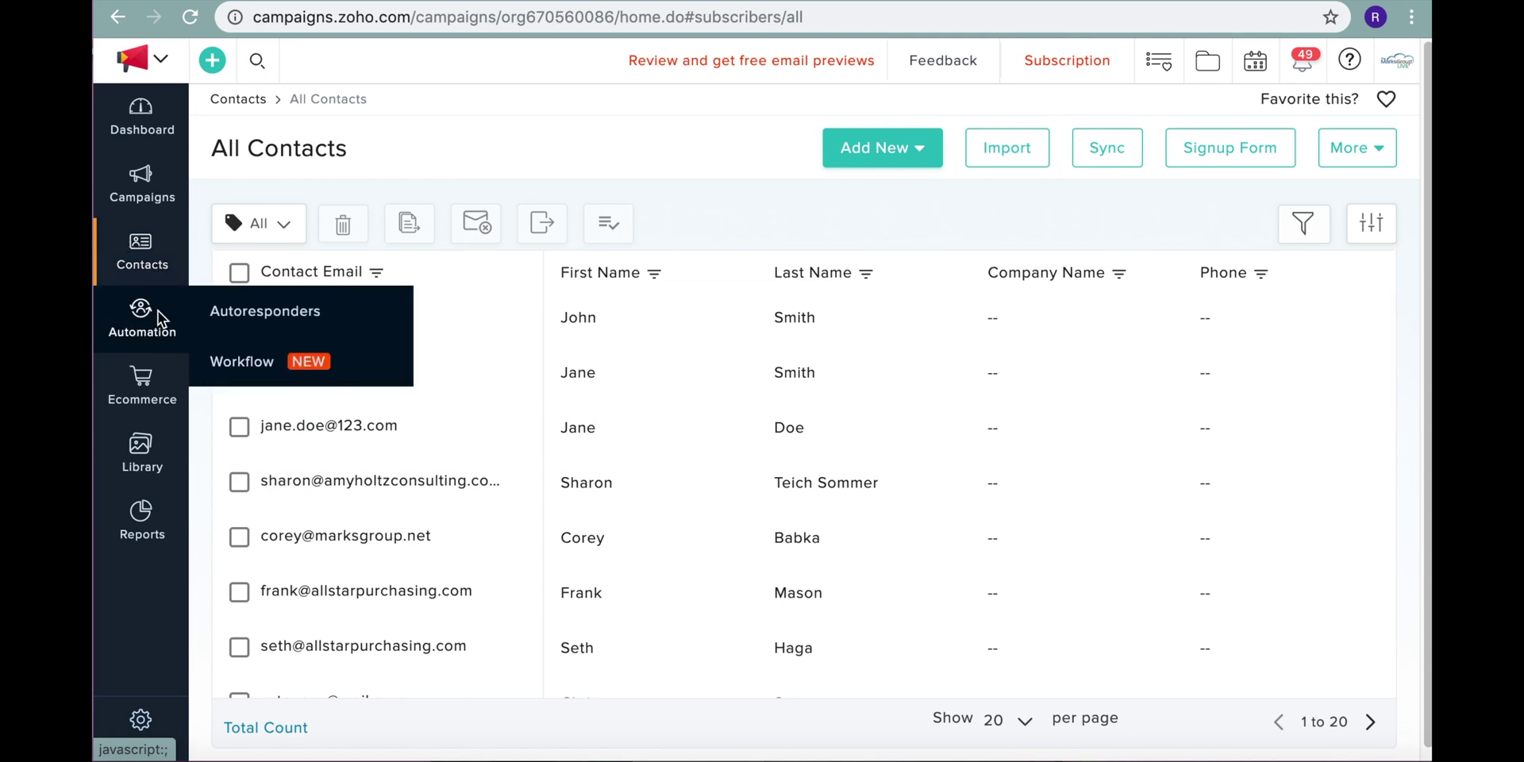
click(215, 311)
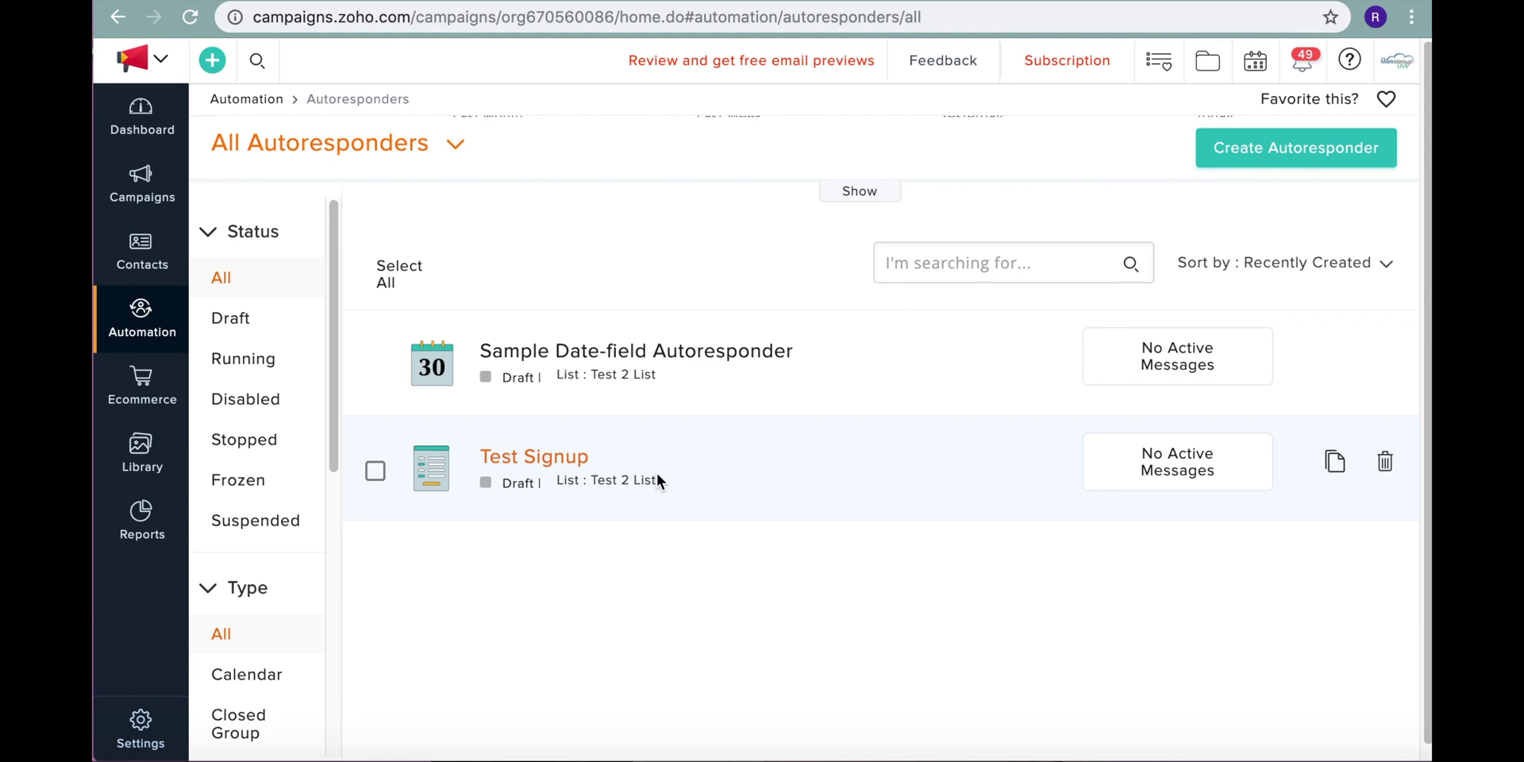
click(246, 316)
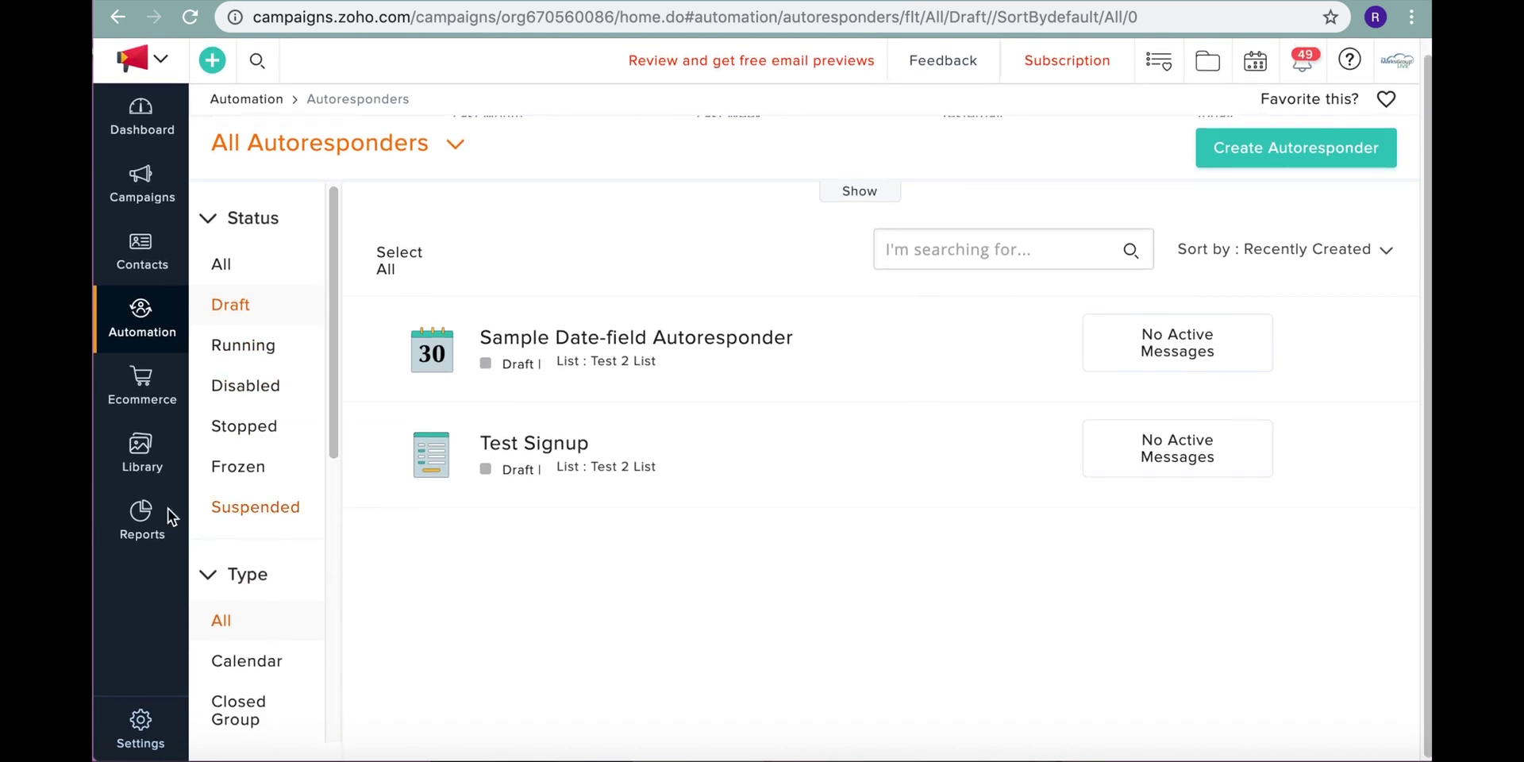
- View the Ecommerce summary page on connecting an online store and look over the Library's image, template and attachment options
click(151, 367)
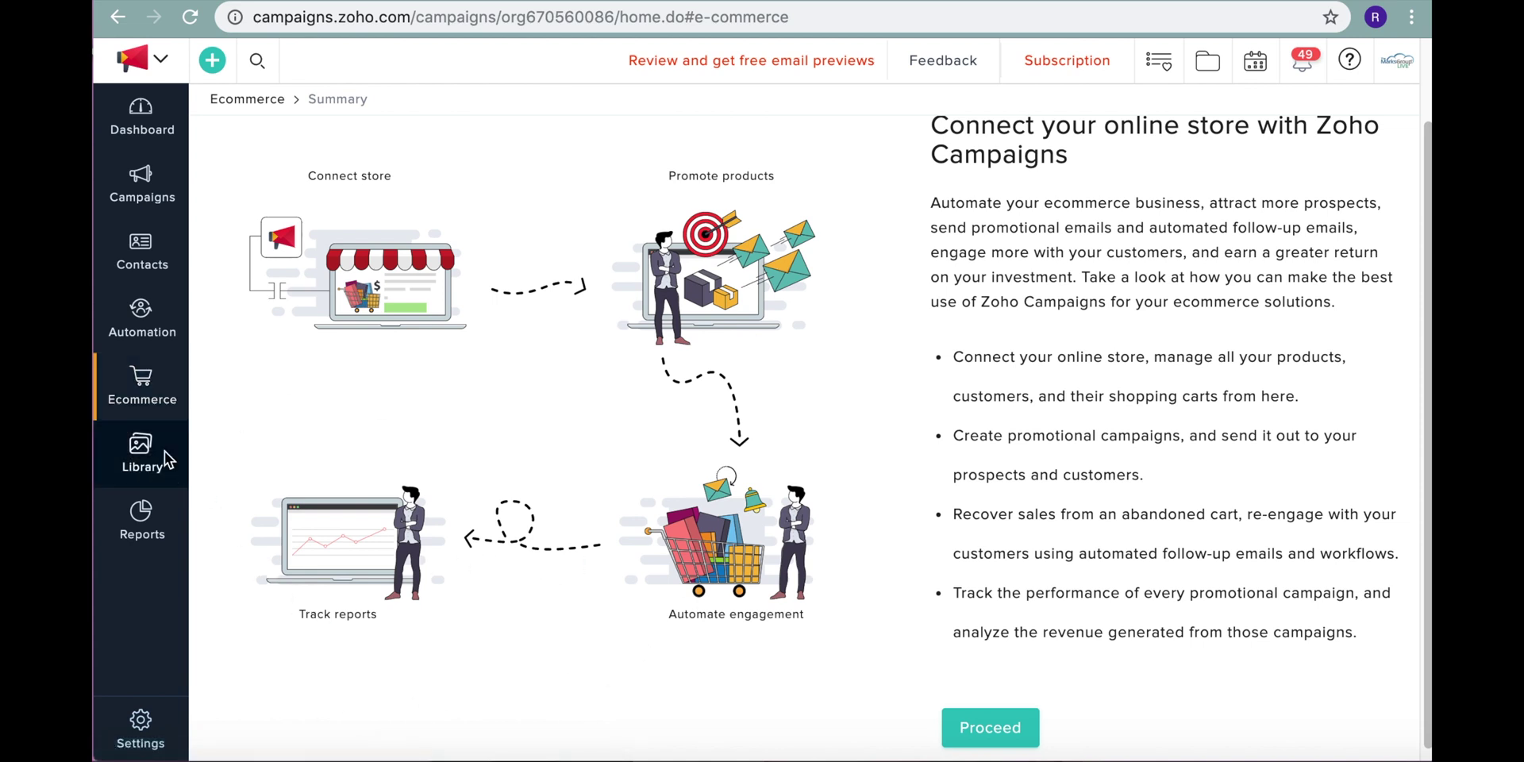
mouse_move(140, 472)
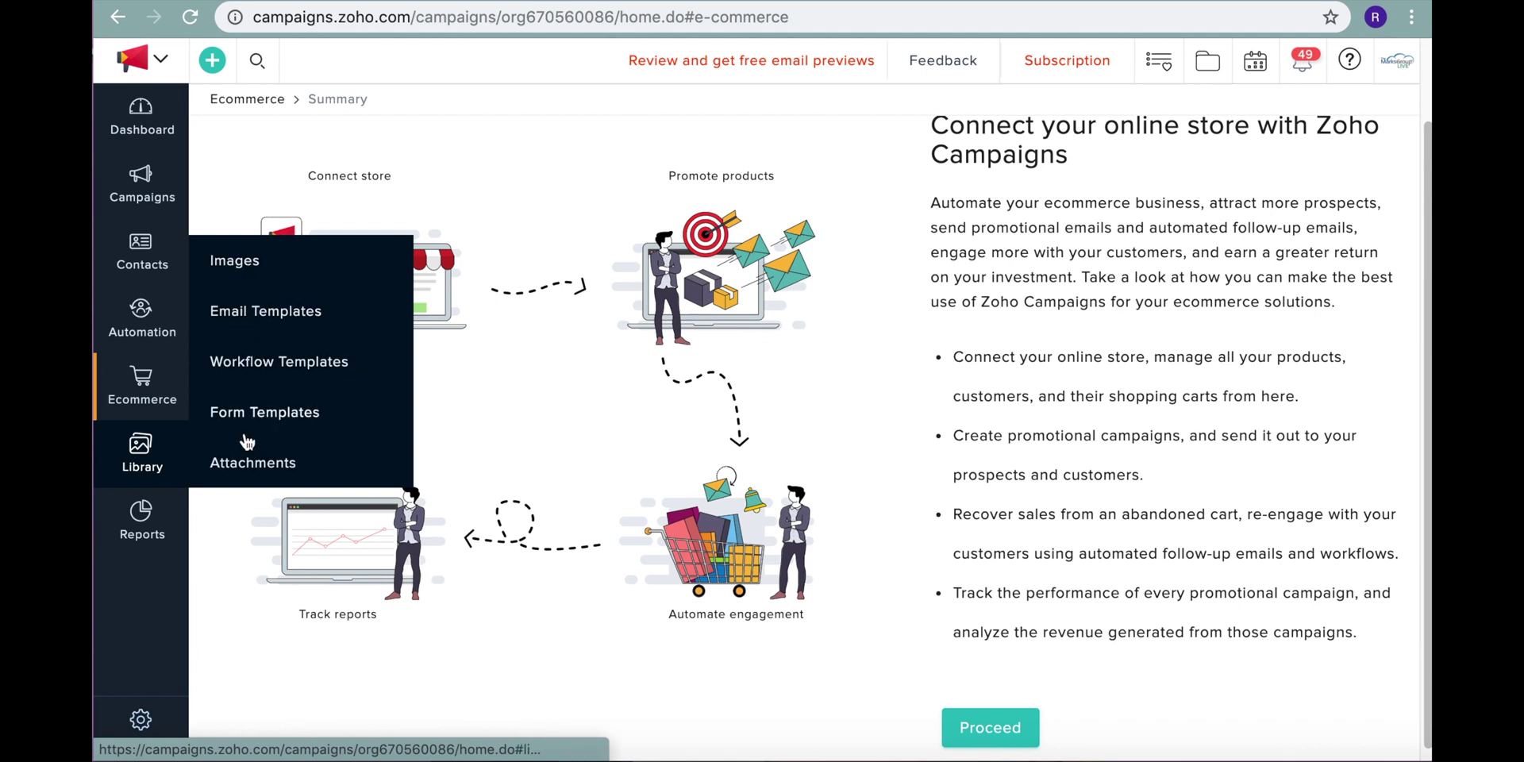
- Look over the available report types and view the Sent Campaigns report
mouse_move(129, 543)
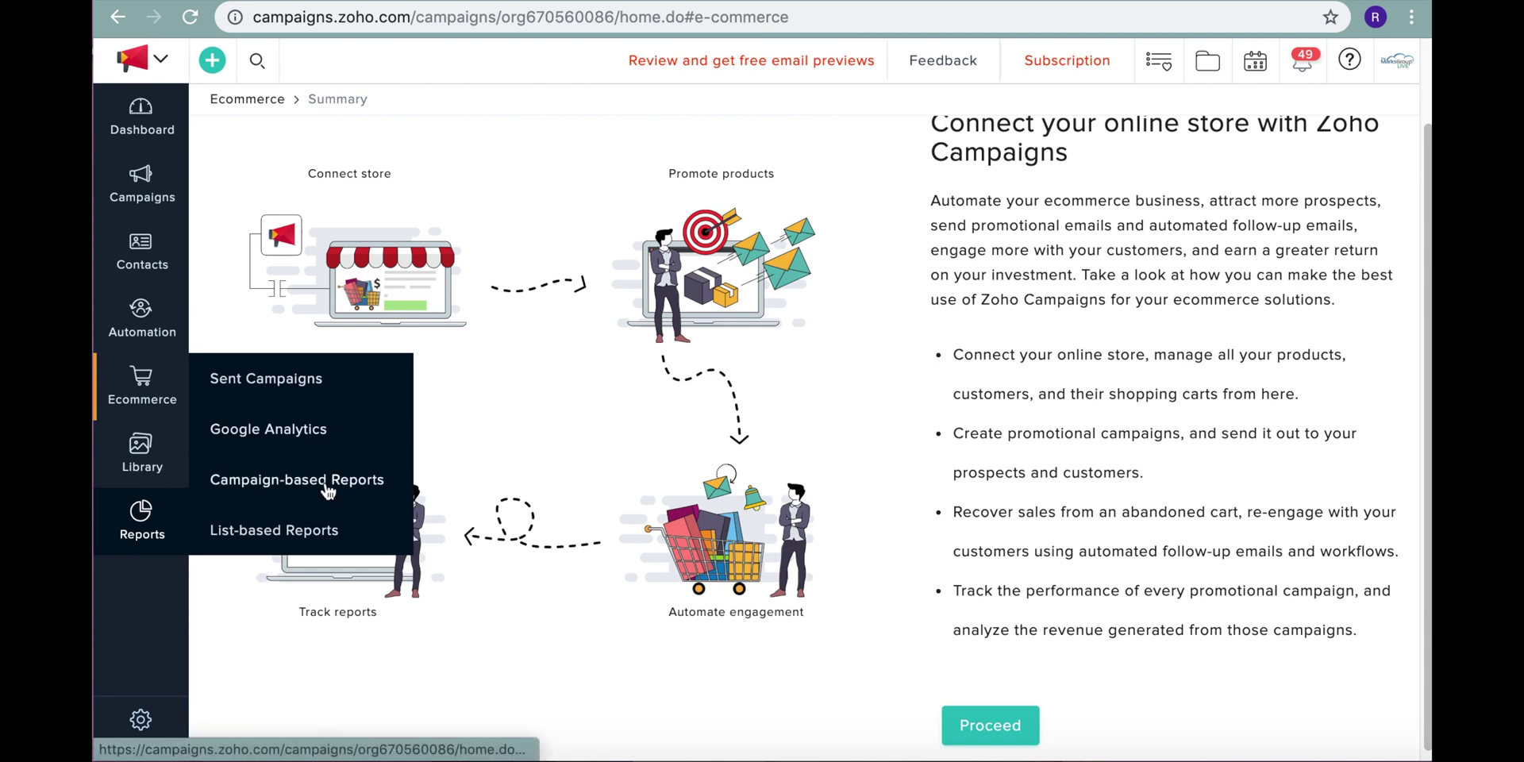
click(326, 379)
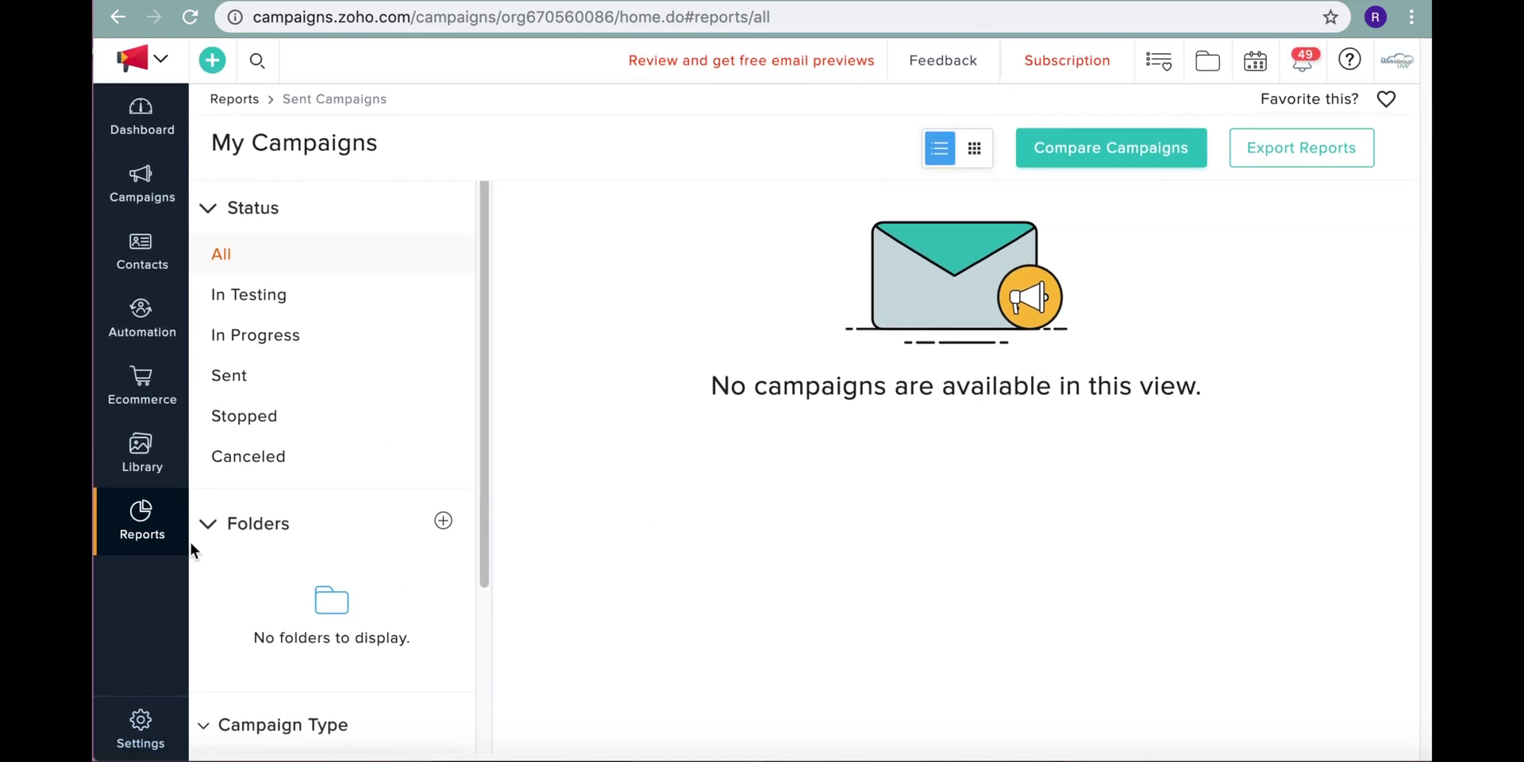
- Return to the Zoho Campaigns dashboard and compare it with the MF-Blast that Email List record in Zoho CRM
click(147, 111)
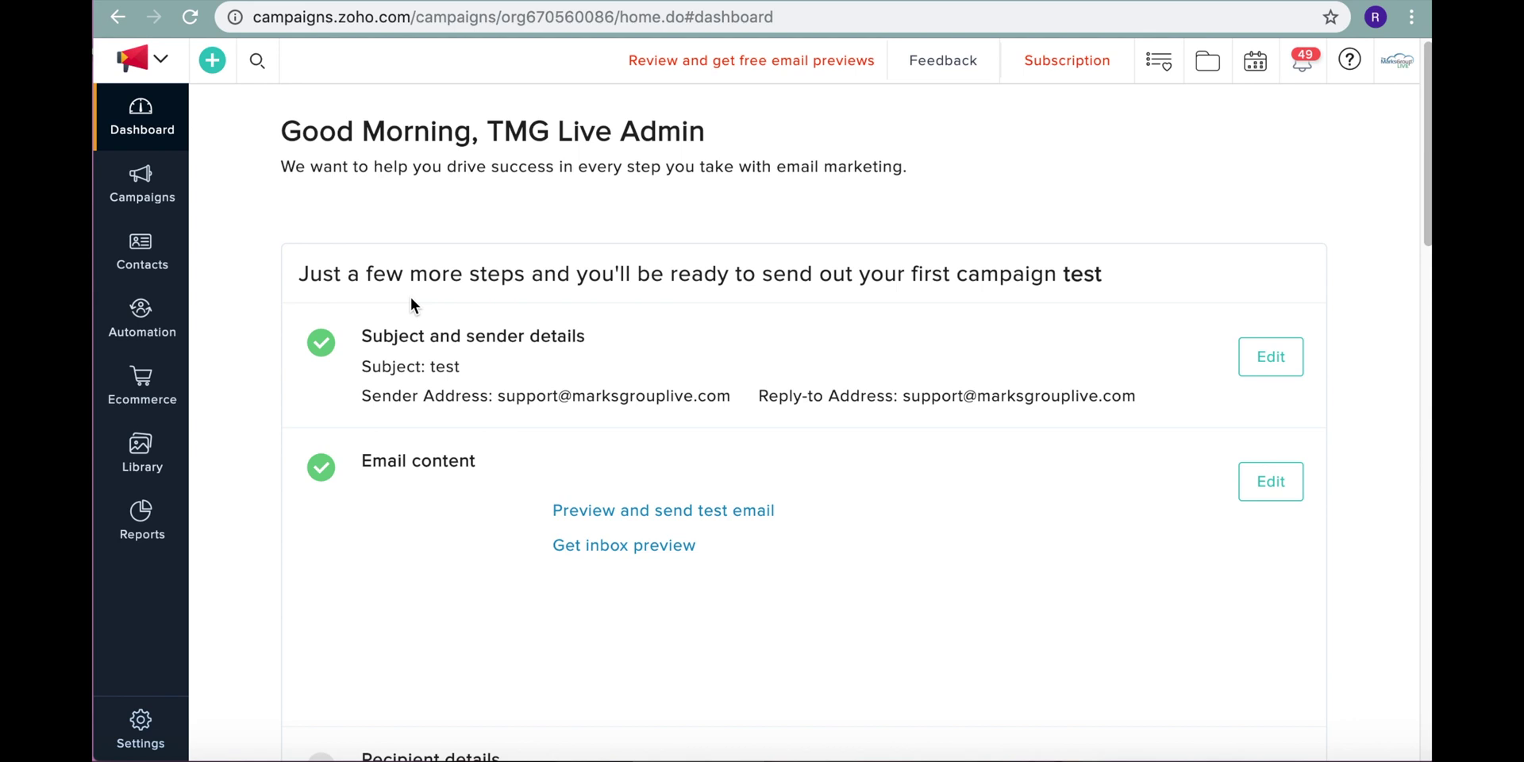
click(587, 2)
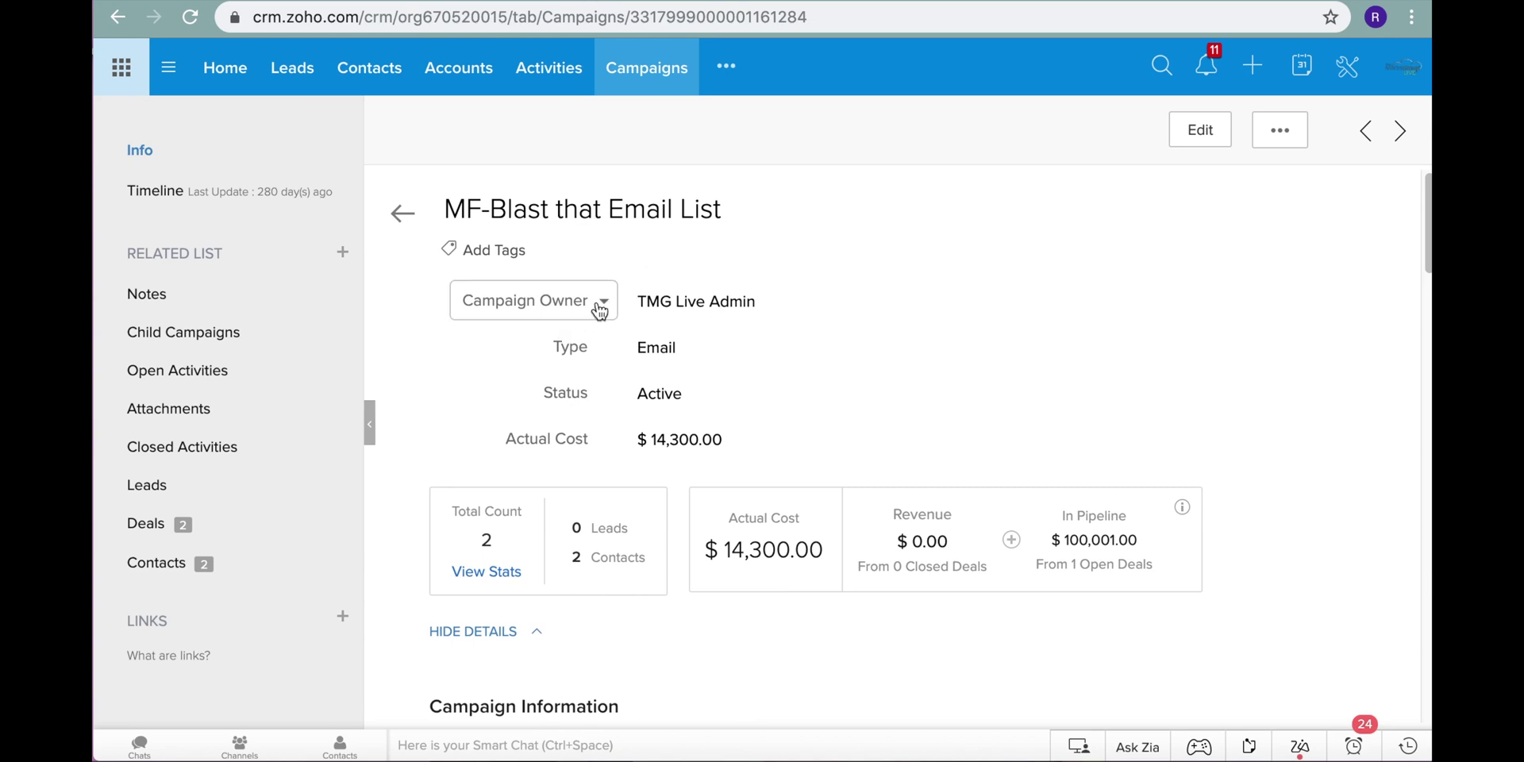
click(354, 2)
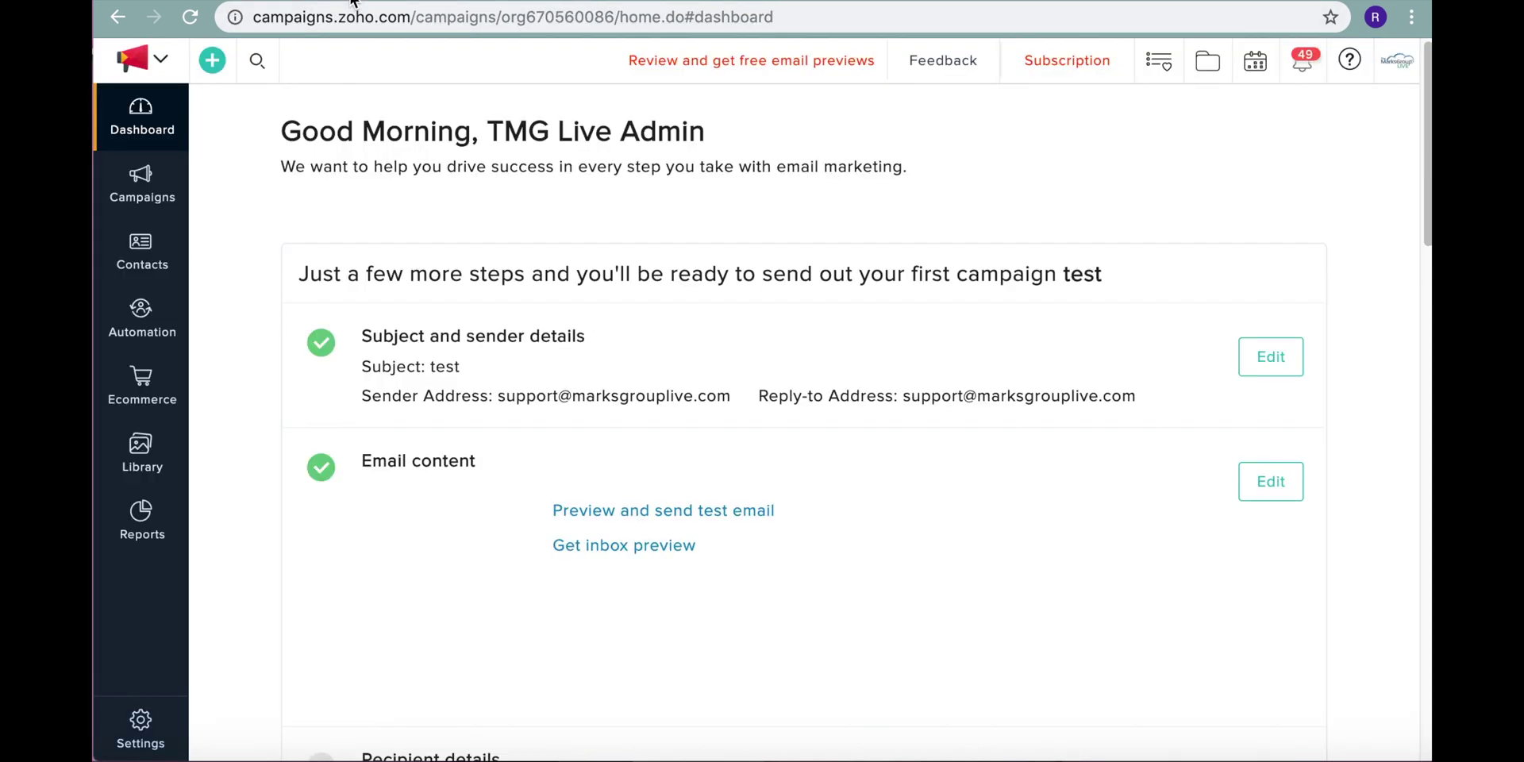